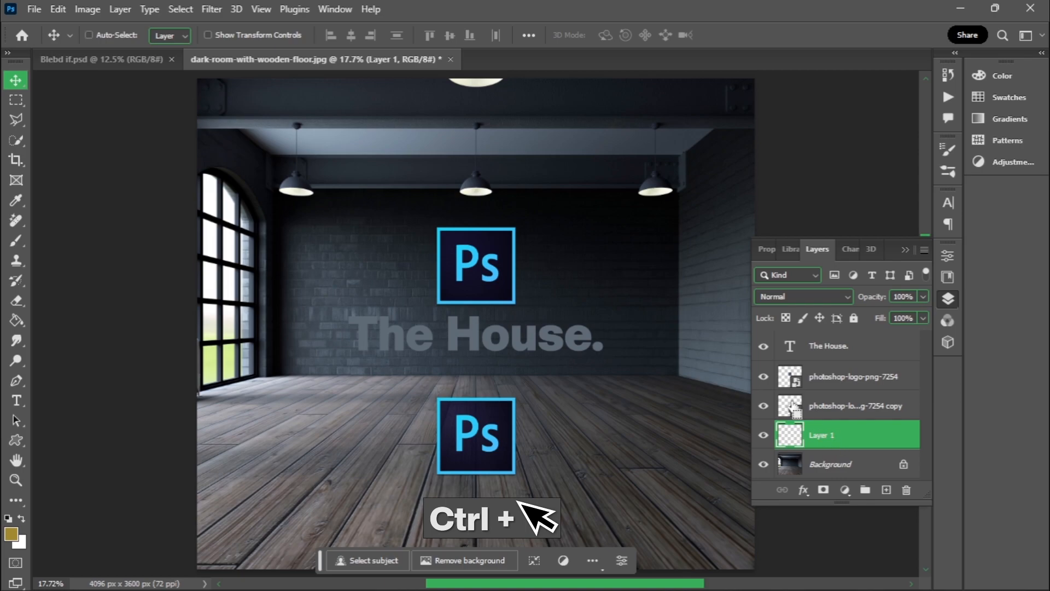
- Load the outline of the photoshop-logo copy layer as a selection, copy its contents, and deselect
left_click(793, 407, "ctrl")
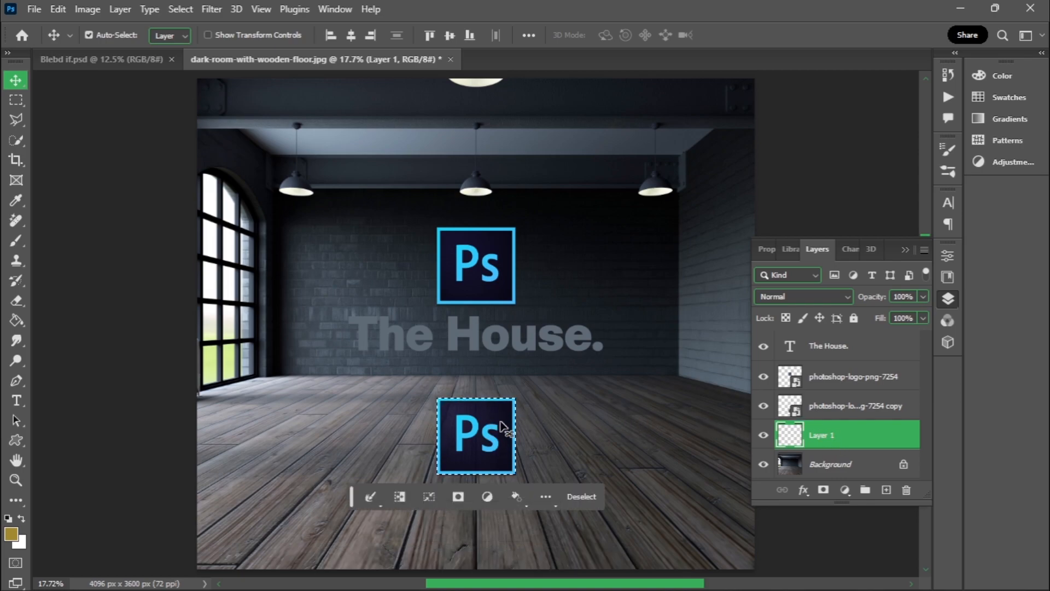
left_click(57, 9)
left_click(98, 115)
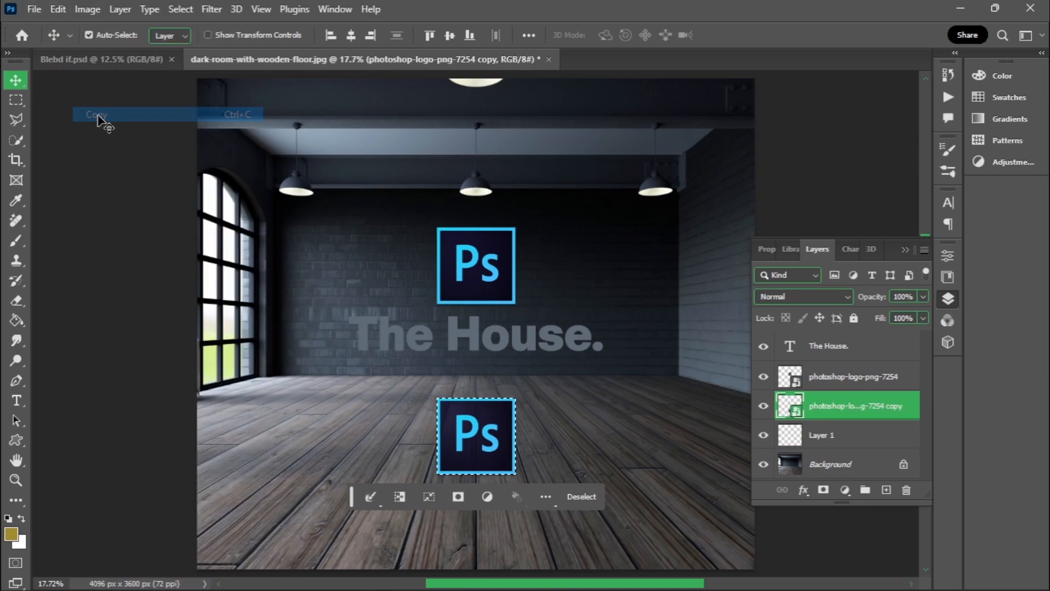
left_click(581, 497)
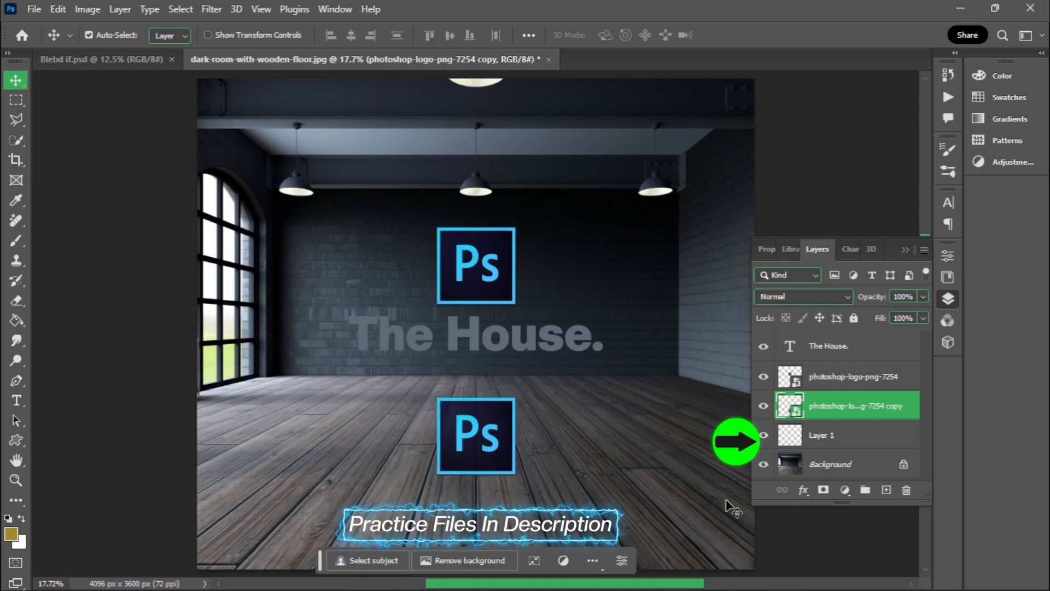
- Hide the photoshop-logo copy layer and open the Vanishing Point filter on the empty Layer 1
left_click(817, 437)
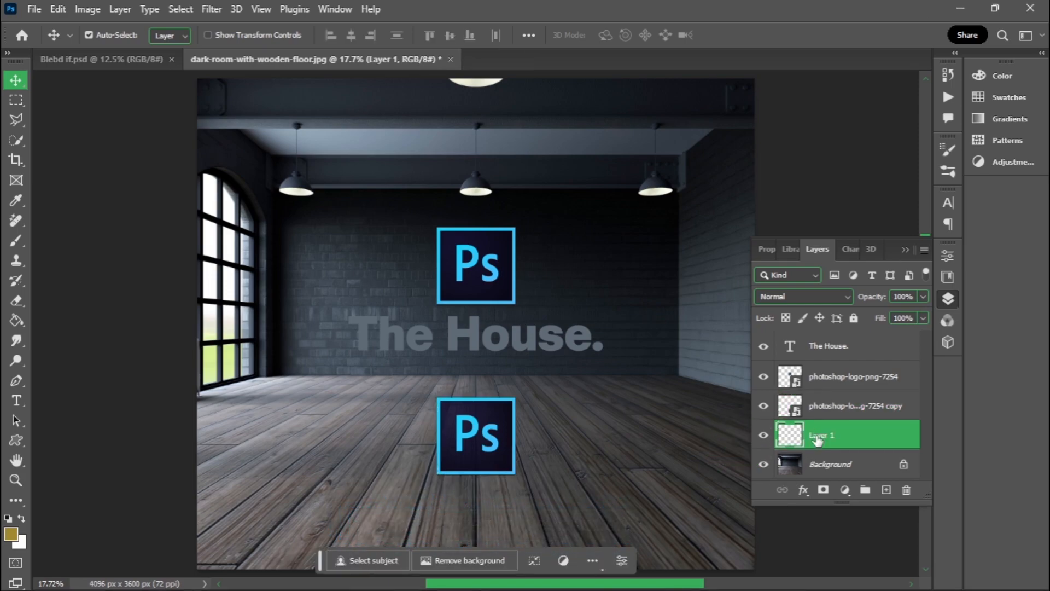
left_click(763, 406)
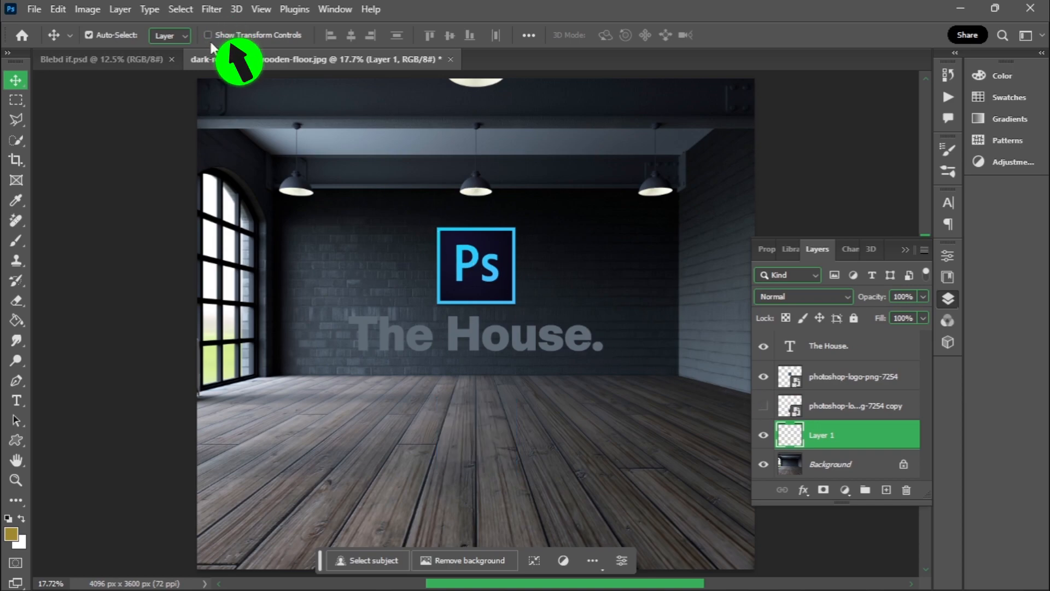
left_click(210, 9)
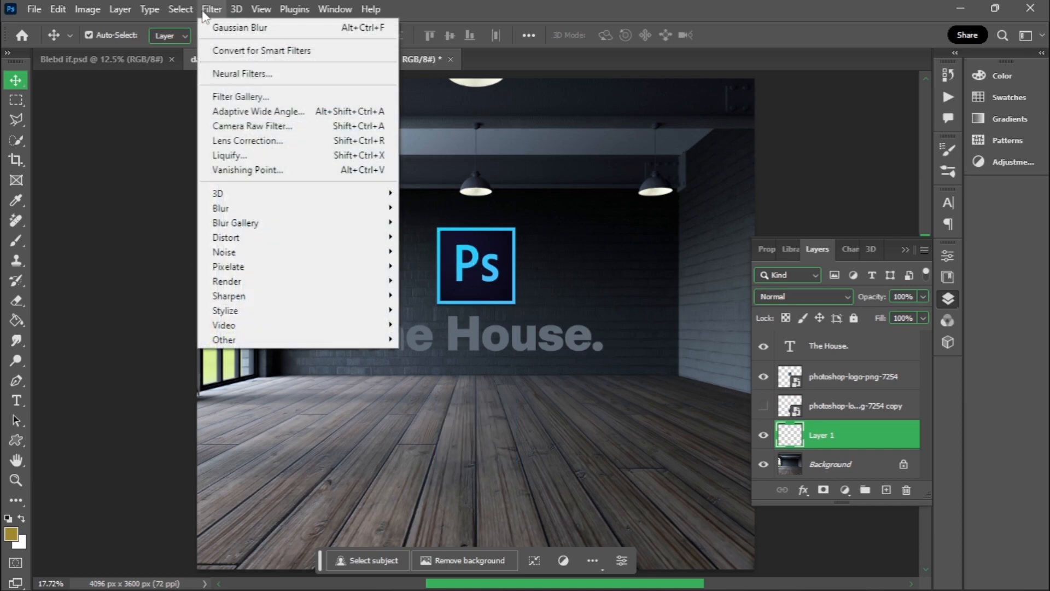
left_click(241, 171)
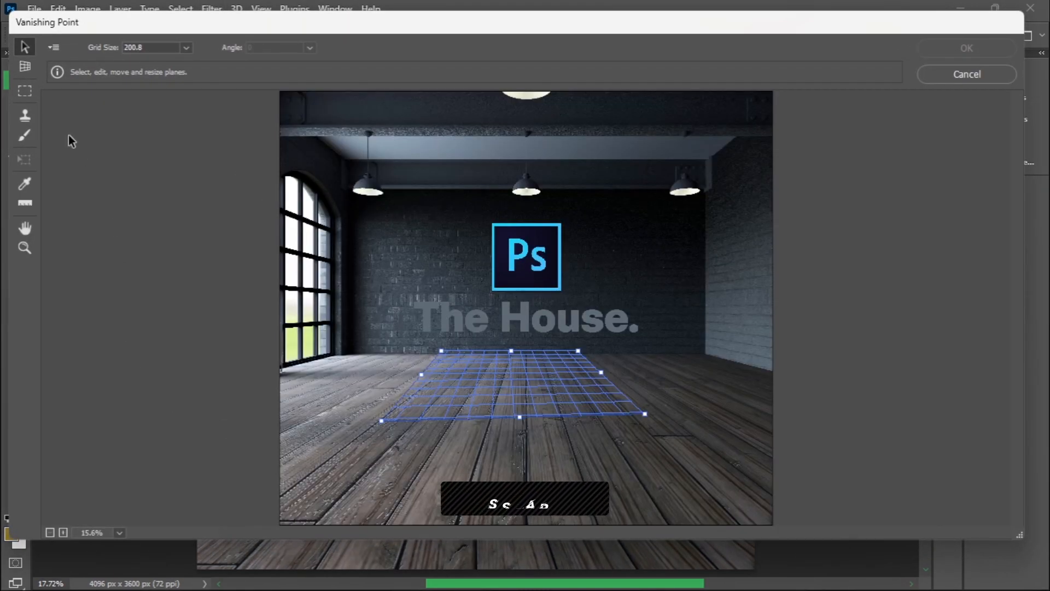
- Create a four-corner perspective plane over the wooden floor and adjust its far right corner to follow the boards
key("c")
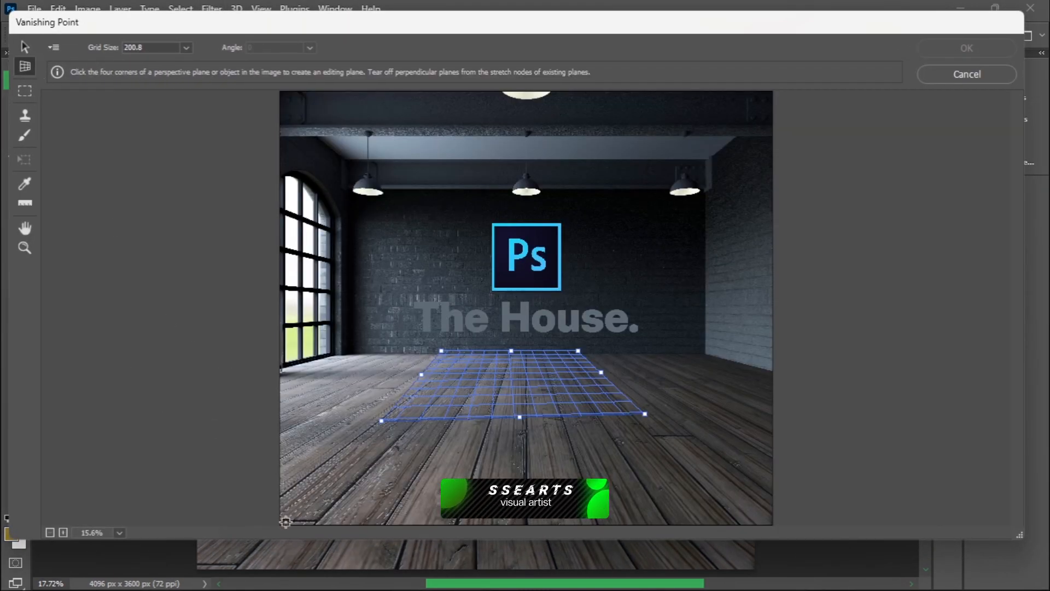
left_click(313, 479)
left_click(478, 350)
left_click(598, 352)
left_click(766, 470)
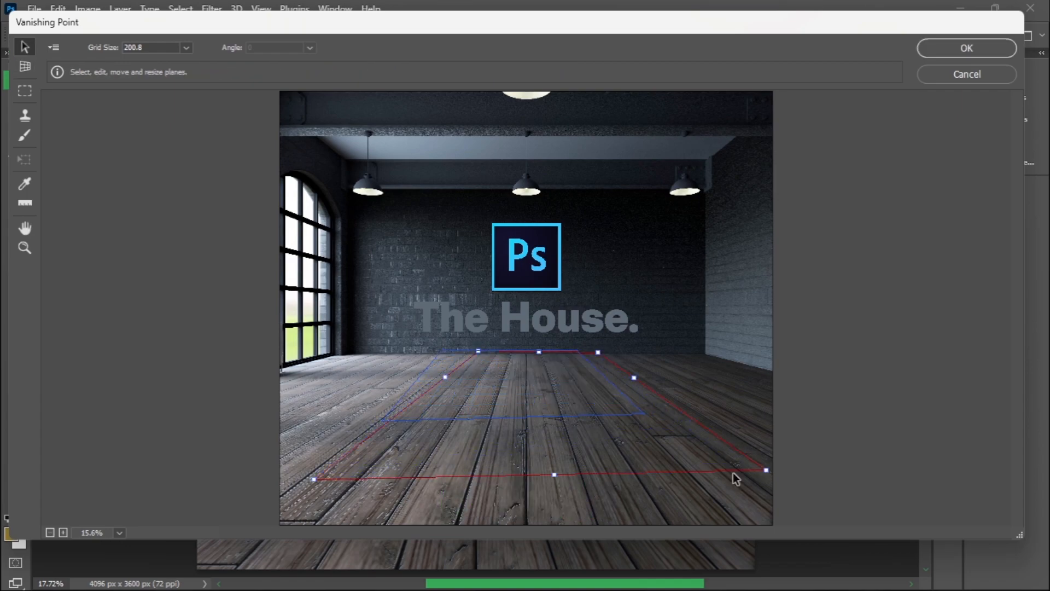
left_click_drag(598, 352, 583, 352)
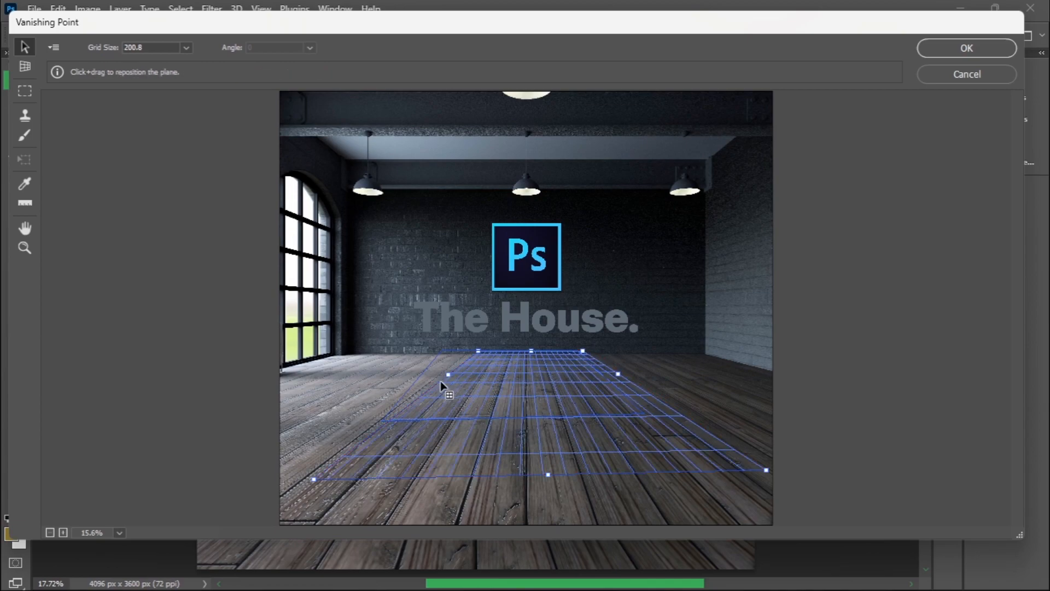
- Paste the logo into the floor plane, widen and scale it to a centred floor graphic, and apply the Vanishing Point filter
key("ctrl+v")
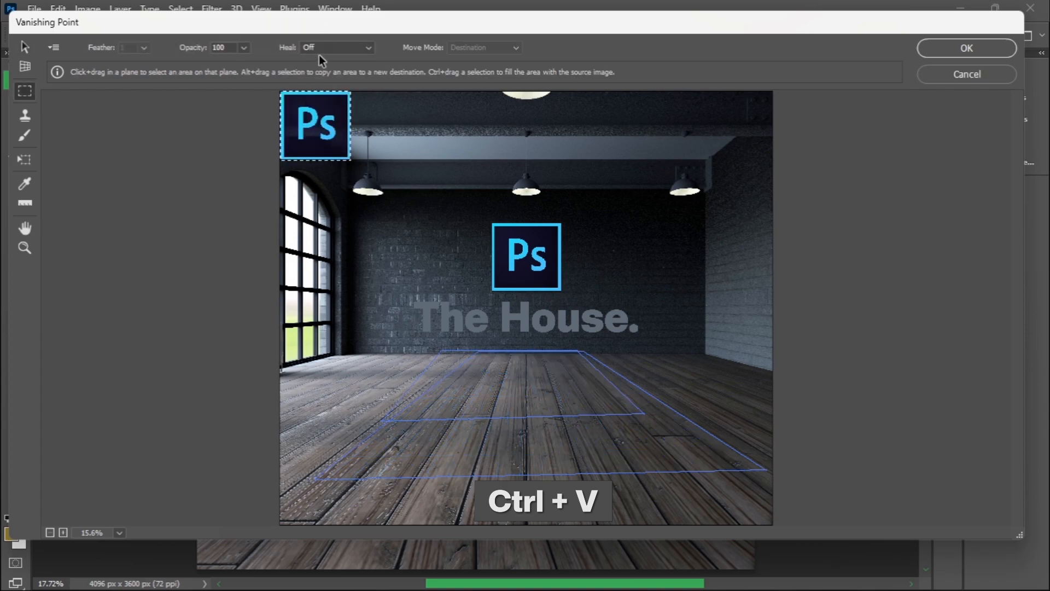
left_click_drag(317, 123, 517, 387)
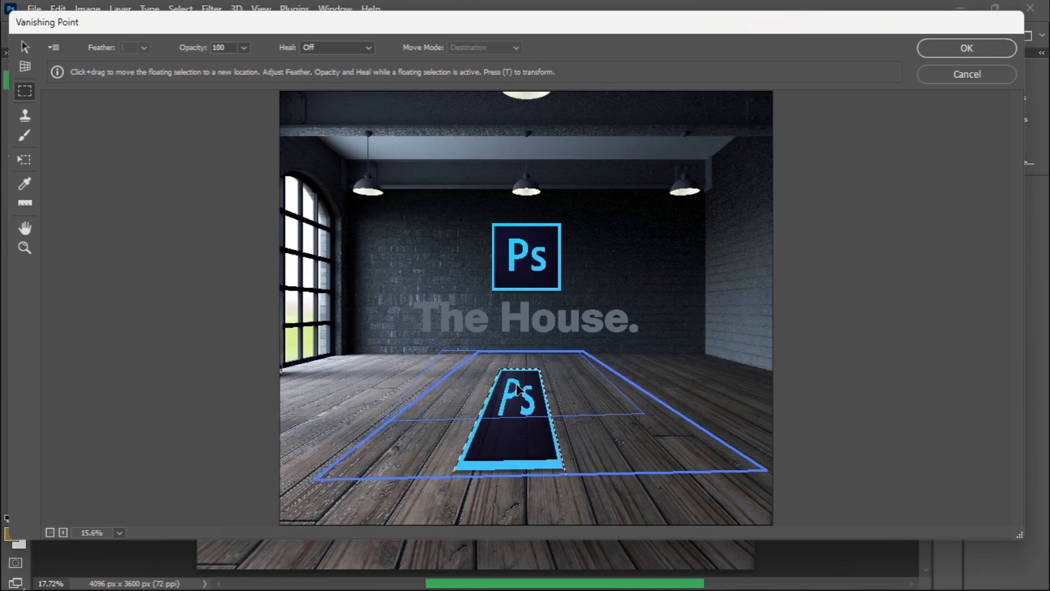
key("ctrl+t")
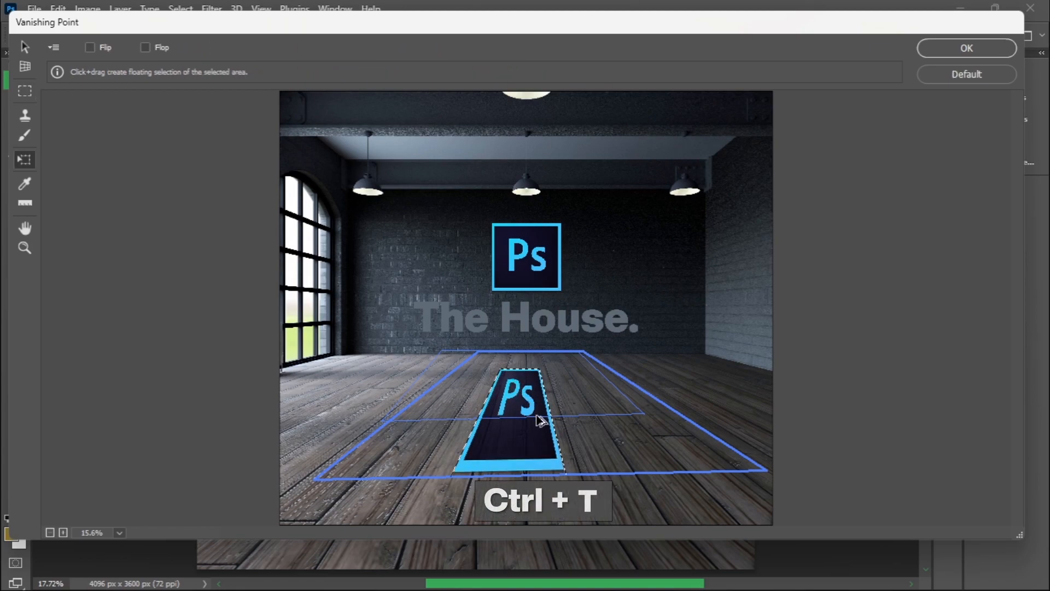
left_click_drag(545, 394, 593, 374)
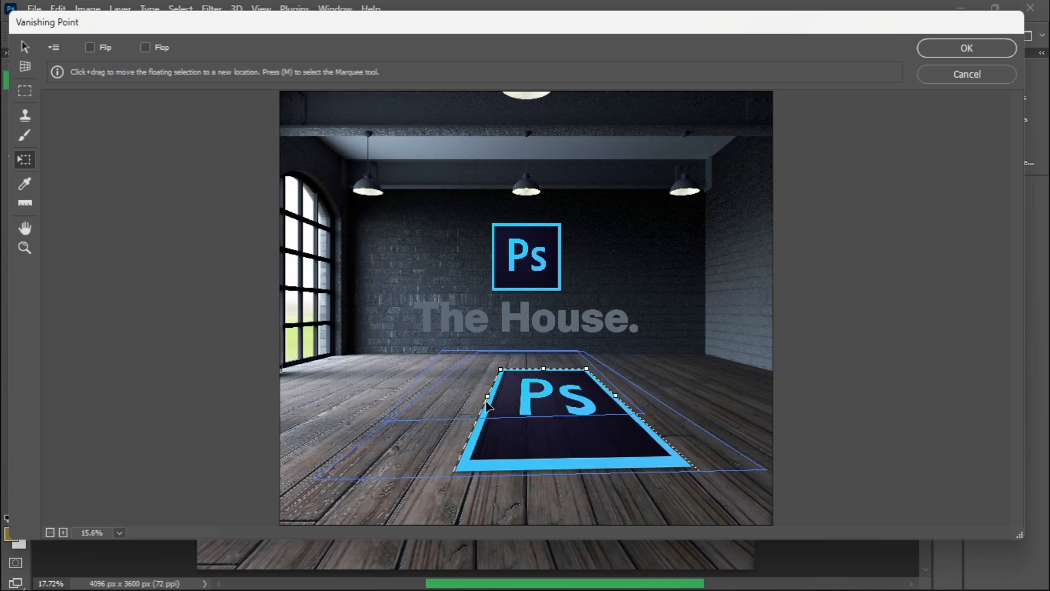
left_click_drag(484, 398, 441, 399)
left_click_drag(586, 368, 563, 412)
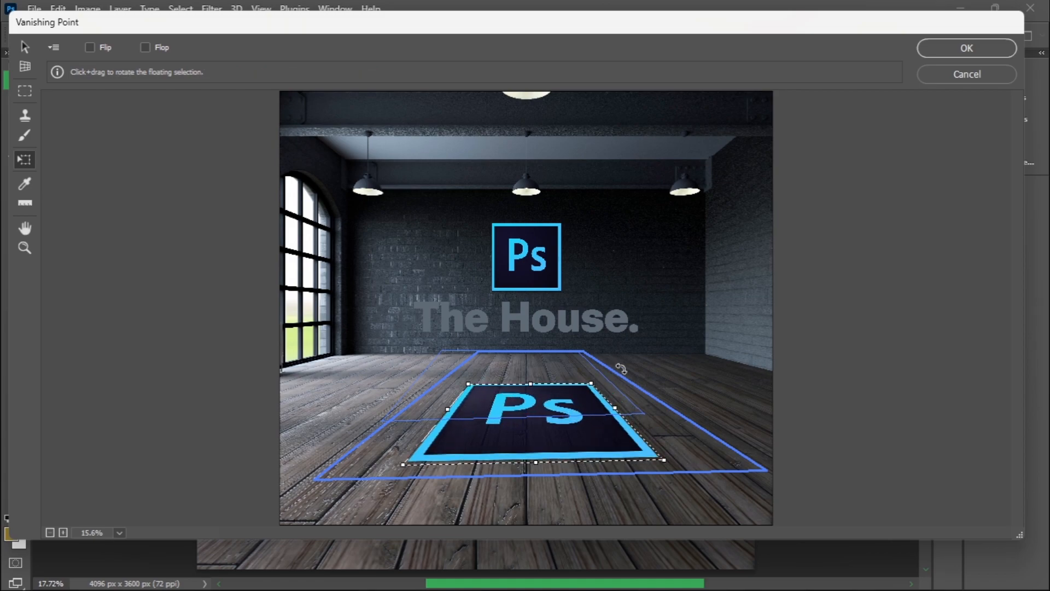
left_click(965, 50)
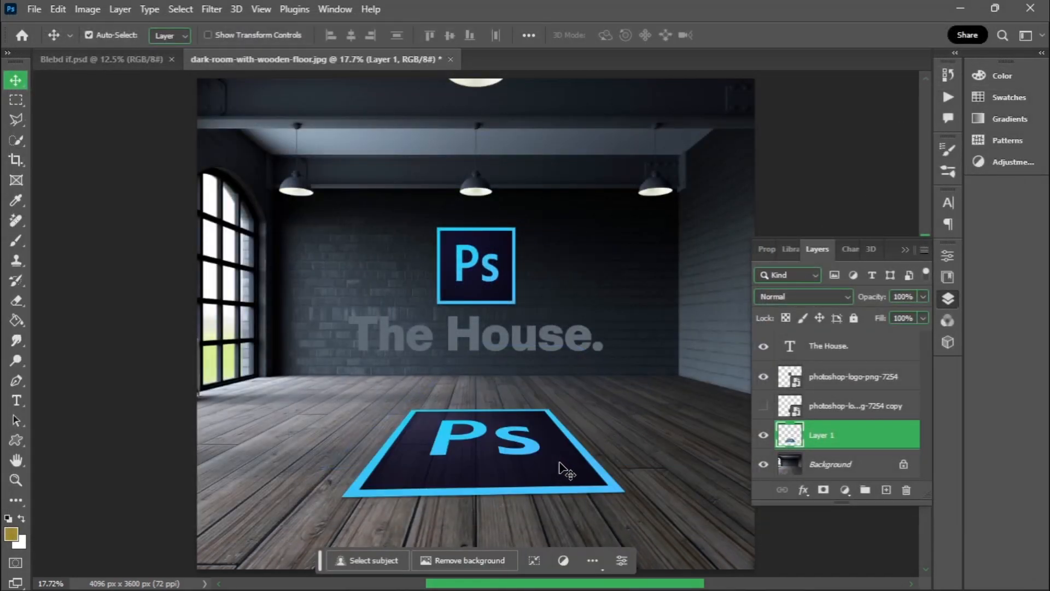
- Add a new layer directly above the Background and load the floor logo's outline from Layer 1 as a selection
left_click(834, 464)
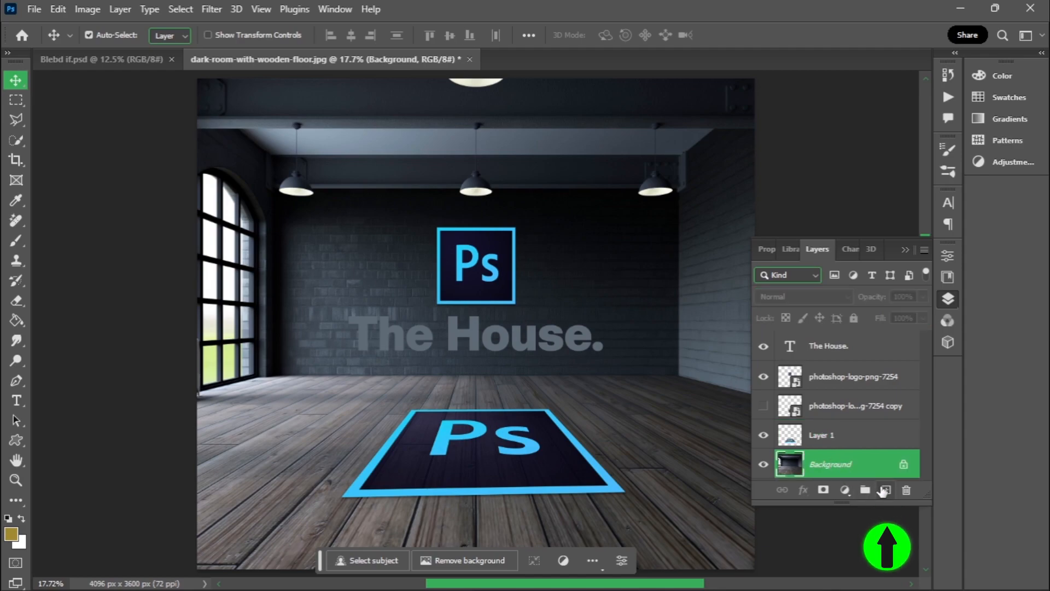
left_click(884, 491)
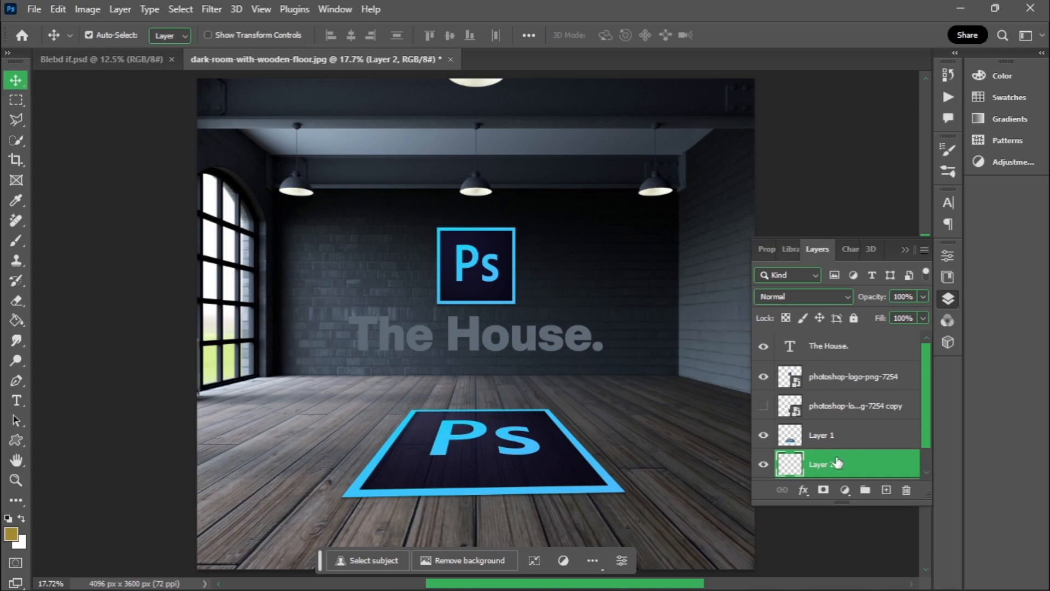
left_click(792, 440, "ctrl")
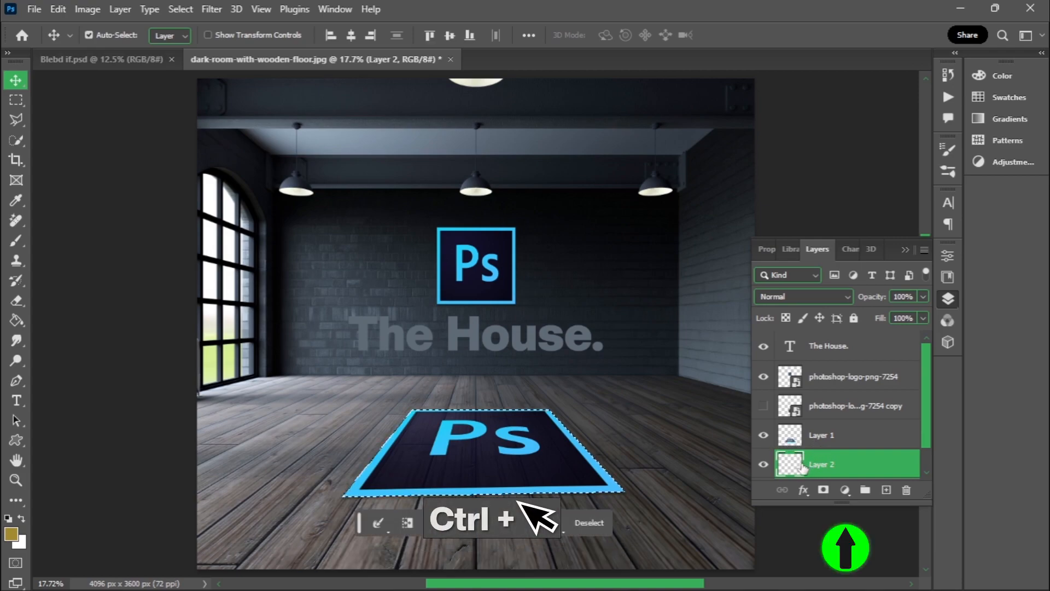
- Fill the selected floor logo shape with a Solid Color layer set to black (000000)
left_click(845, 490)
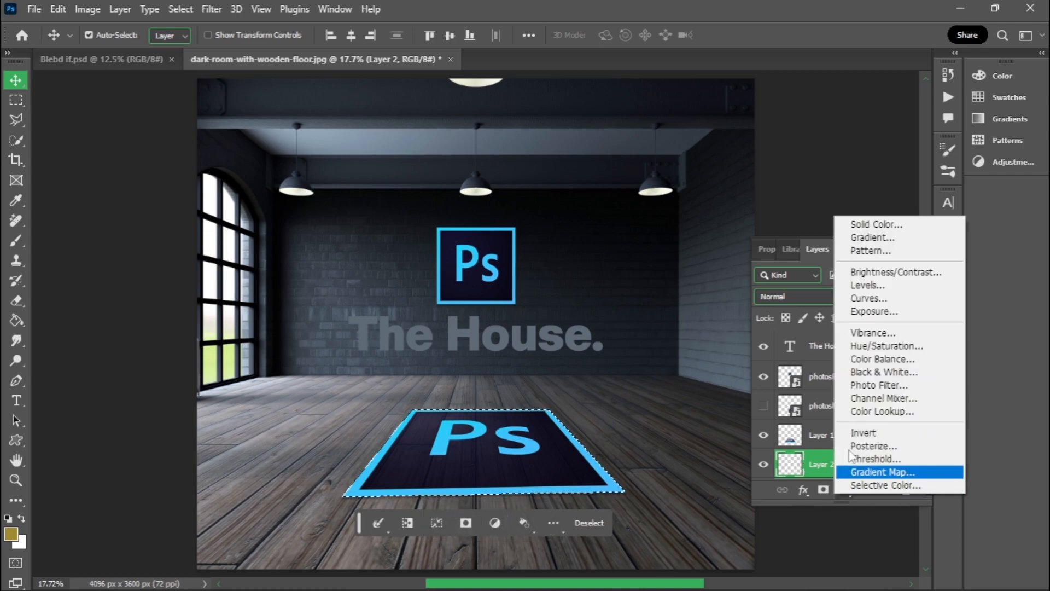
left_click(875, 225)
left_click(454, 501)
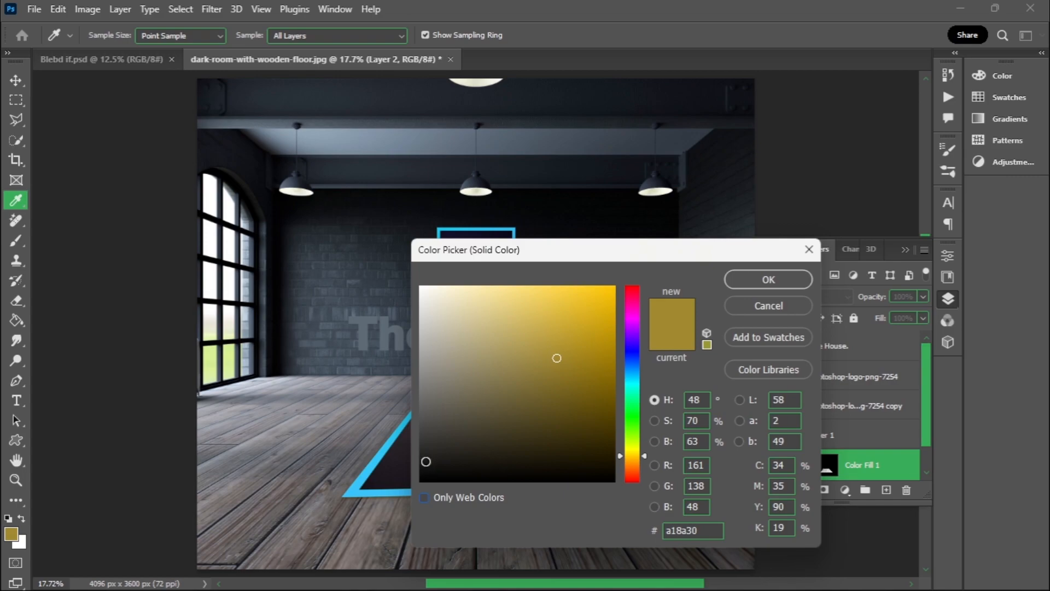
left_click_drag(426, 461, 386, 484)
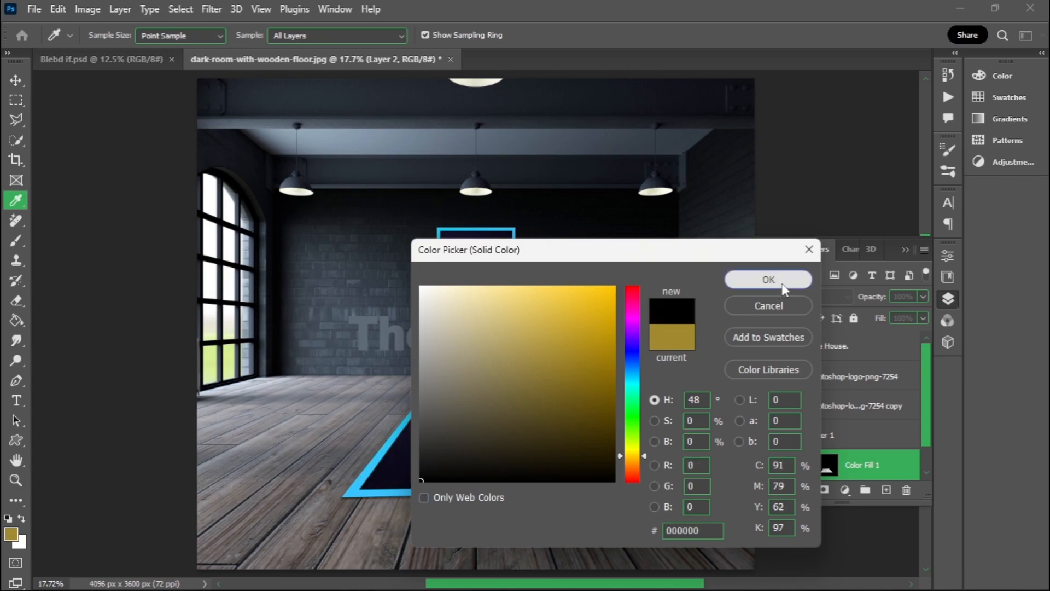
left_click(768, 280)
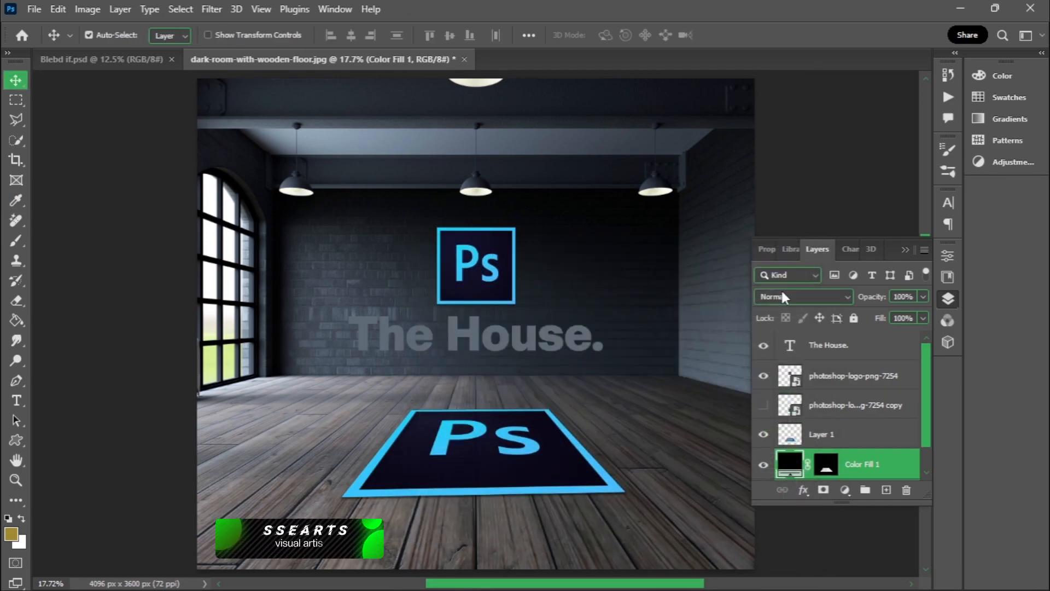
- Convert the black fill layer to a smart object and hide it
right_click(854, 474)
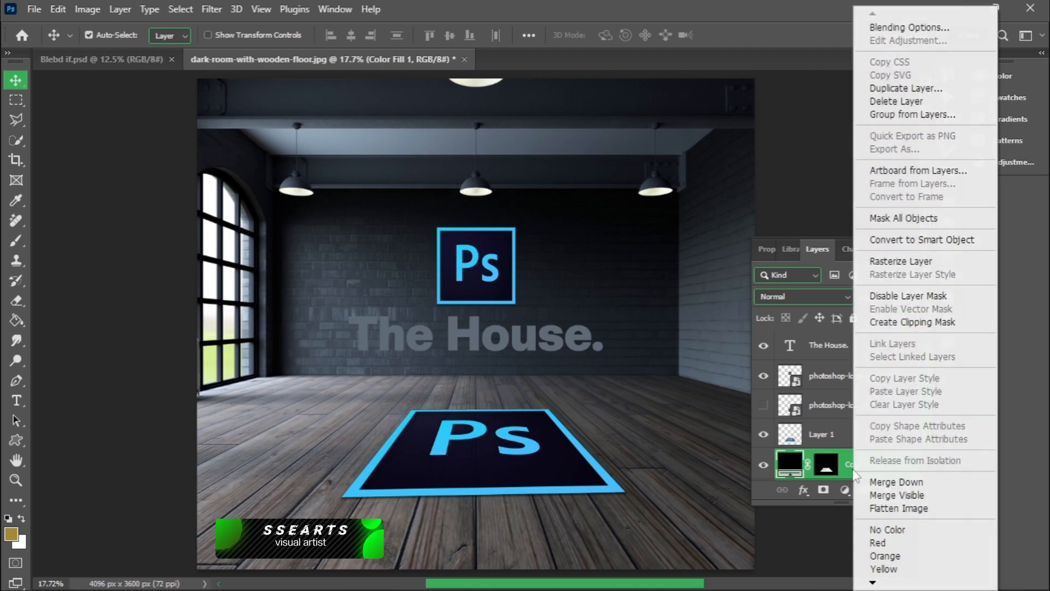
left_click(935, 241)
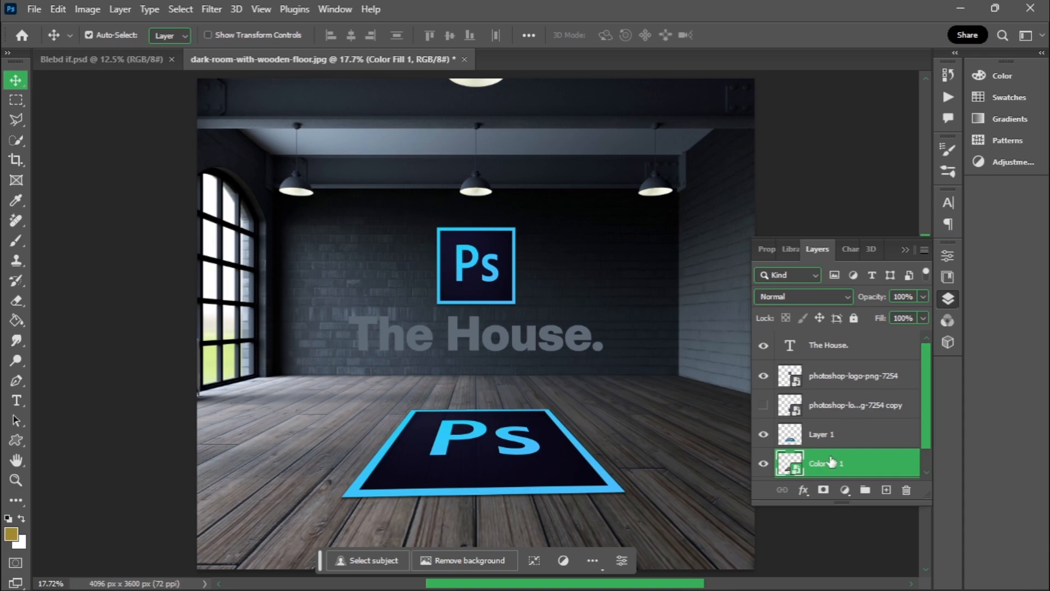
left_click(762, 466)
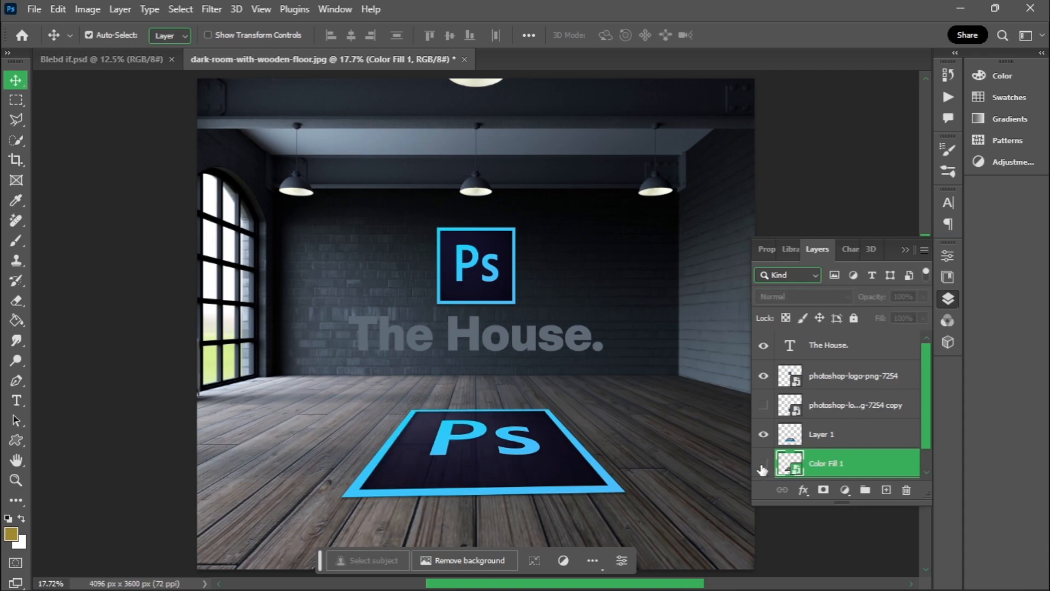
- Blend Layer 1 into the floor by splitting the Blend If underlying-layer black slider to 0 / 100 in the Blending Options
left_click(820, 441)
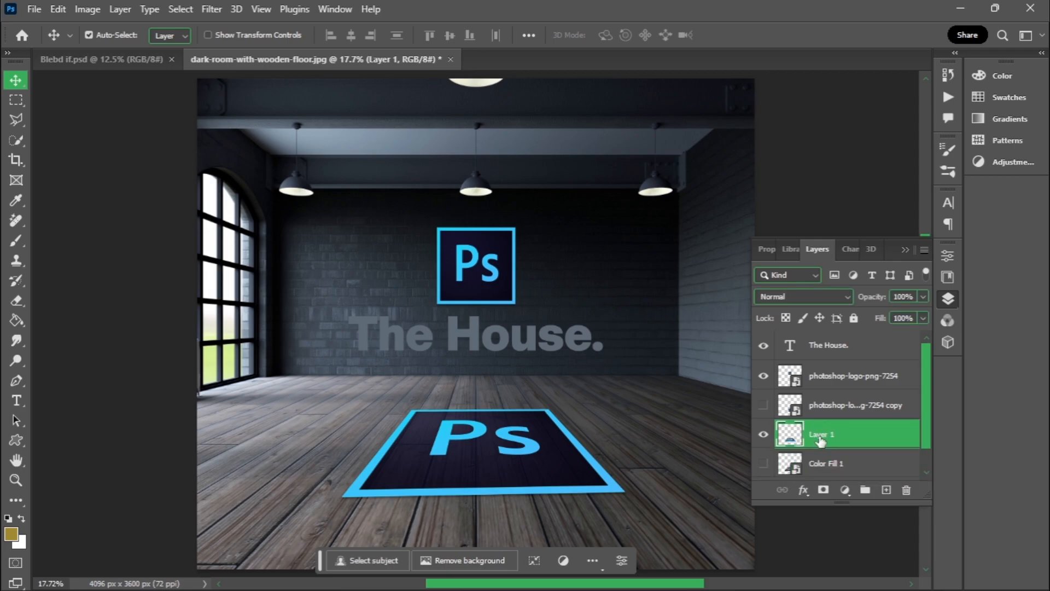
left_click(804, 490)
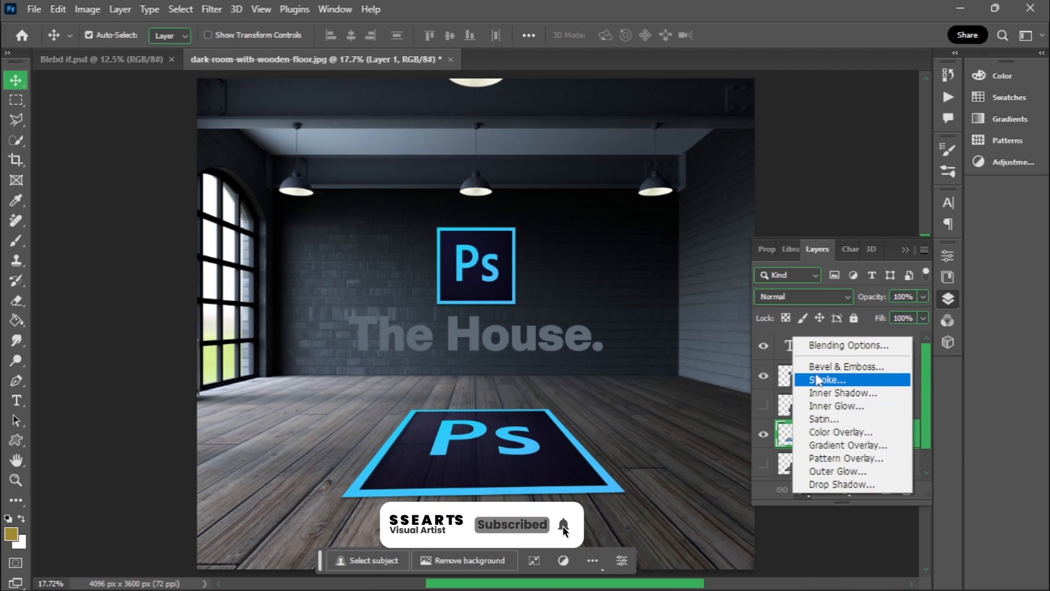
left_click(825, 348)
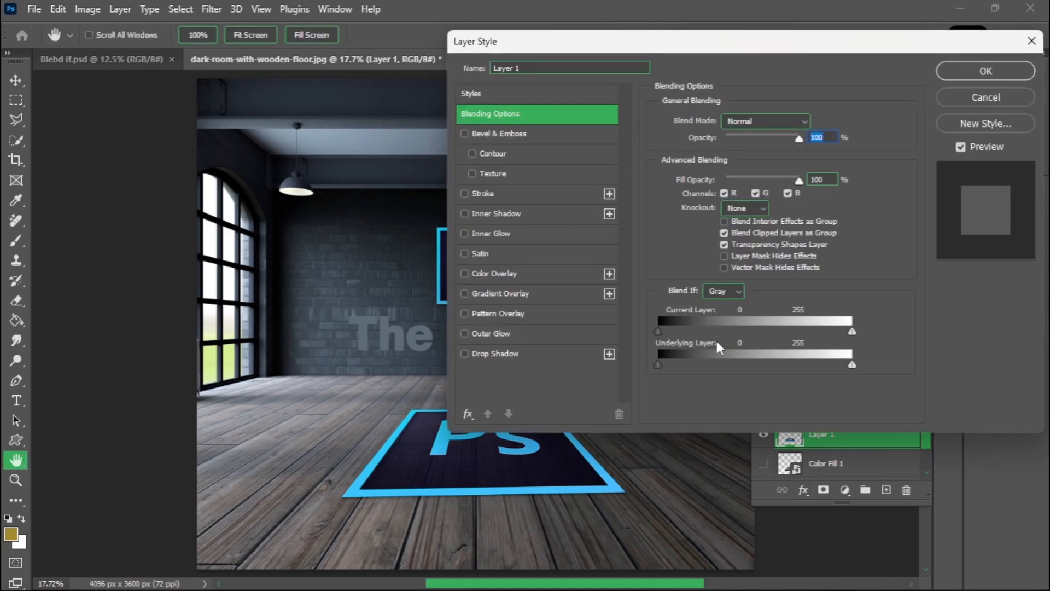
left_click_drag(399, 164, 227, 141)
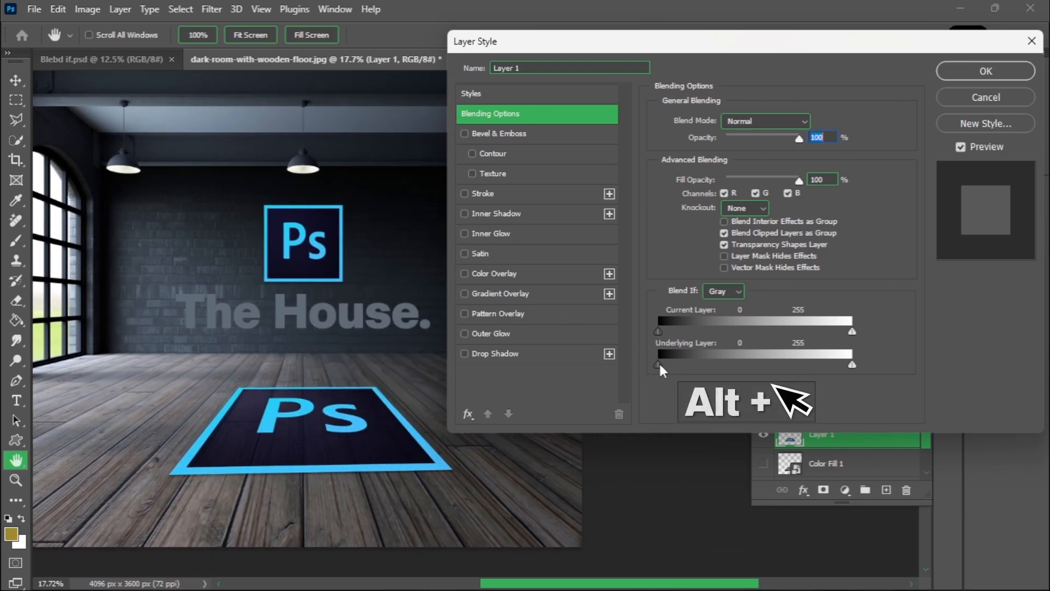
left_click_drag(660, 364, 738, 371)
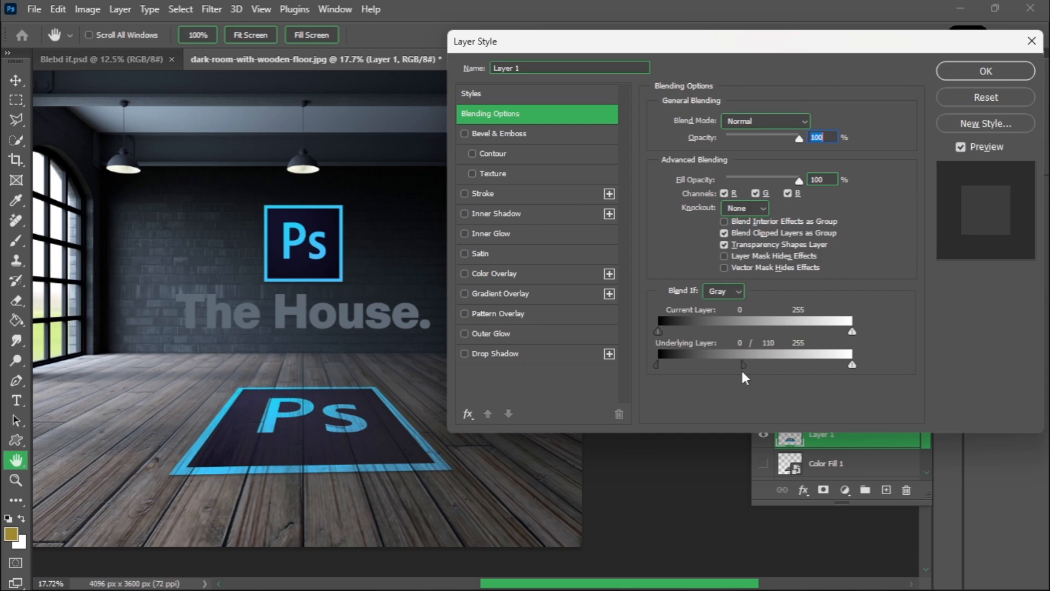
left_click_drag(745, 371, 735, 371)
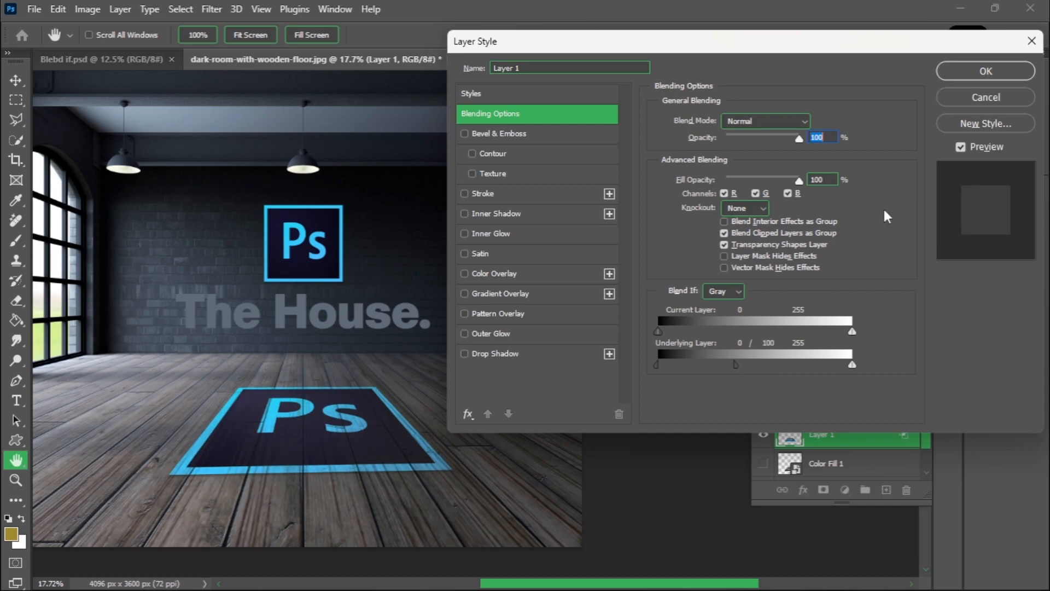
left_click(986, 73)
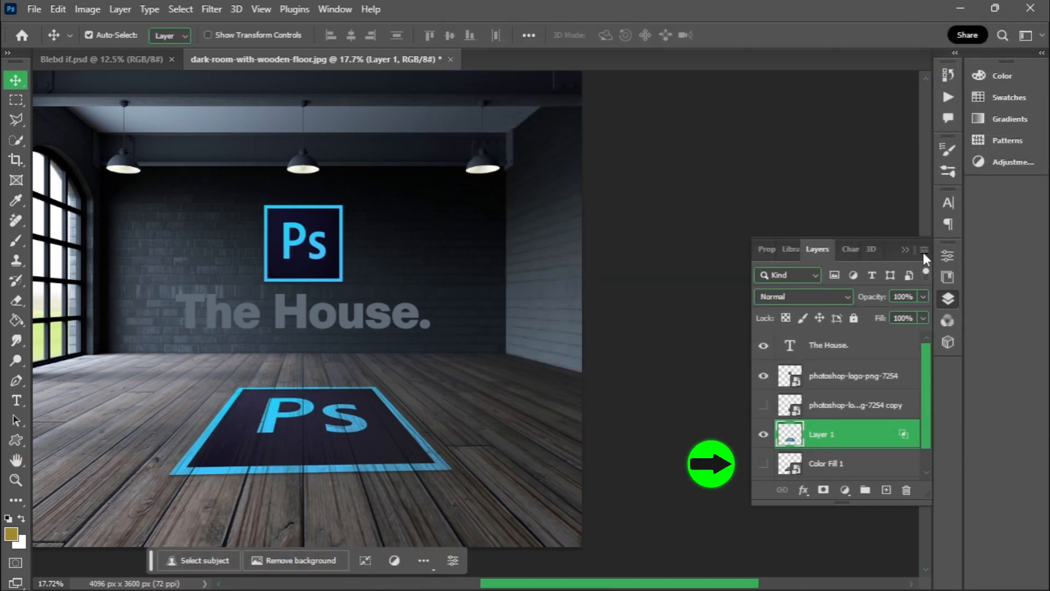
- Show the black Color Fill 1 shadow layer beneath the floor logo and lower its opacity to 35%
left_click(763, 463)
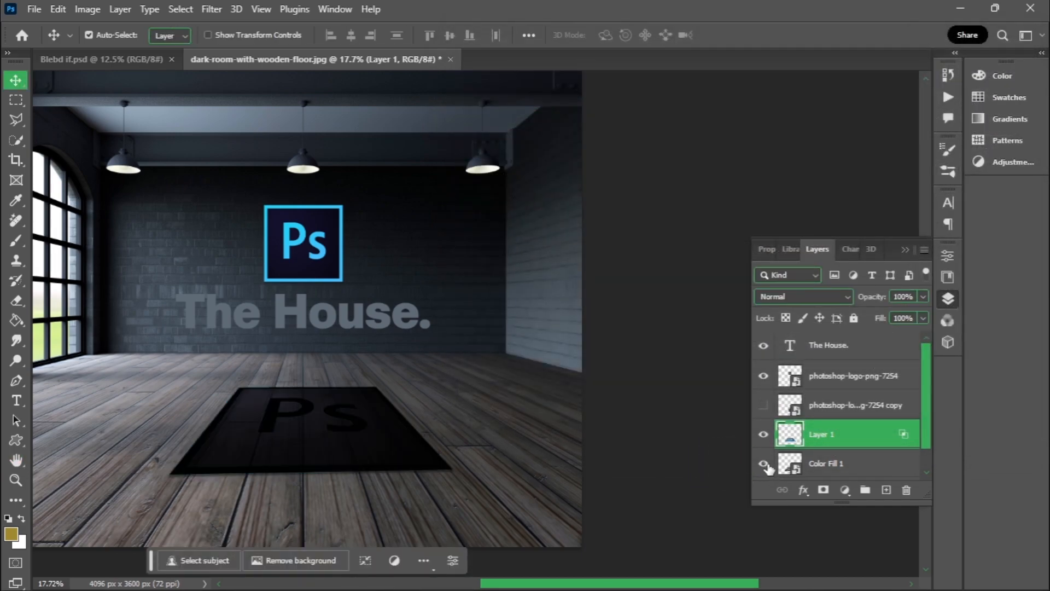
left_click(837, 467)
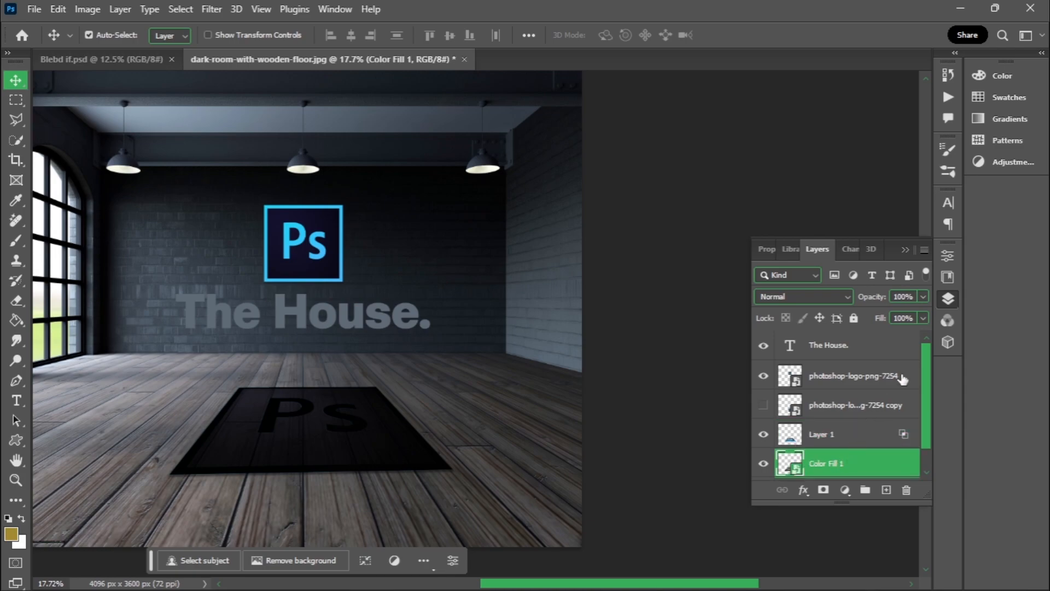
left_click(923, 296)
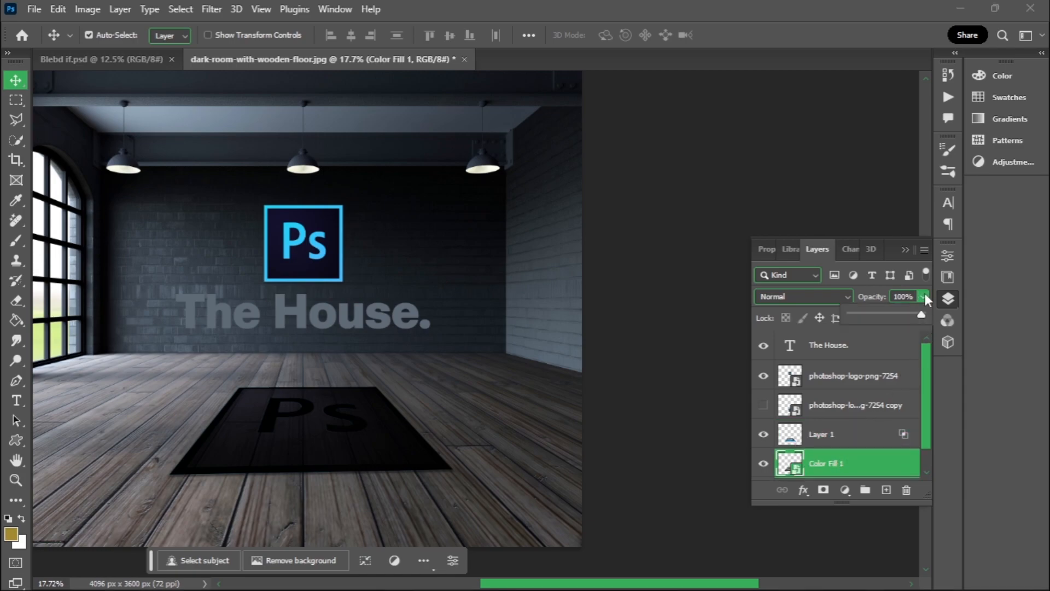
left_click(891, 314)
left_click(910, 296)
type("35")
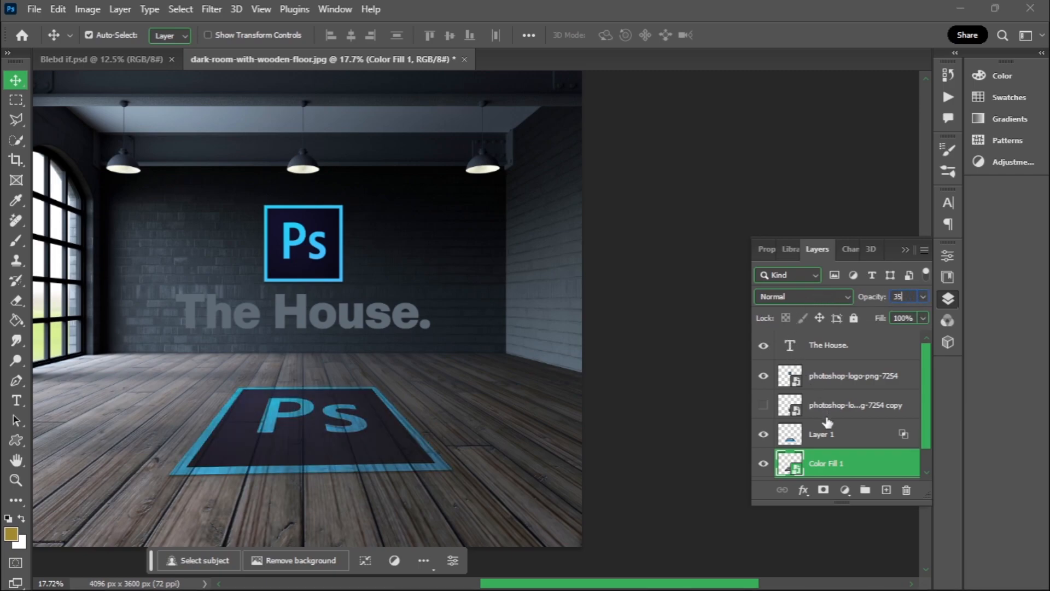
left_click(834, 444)
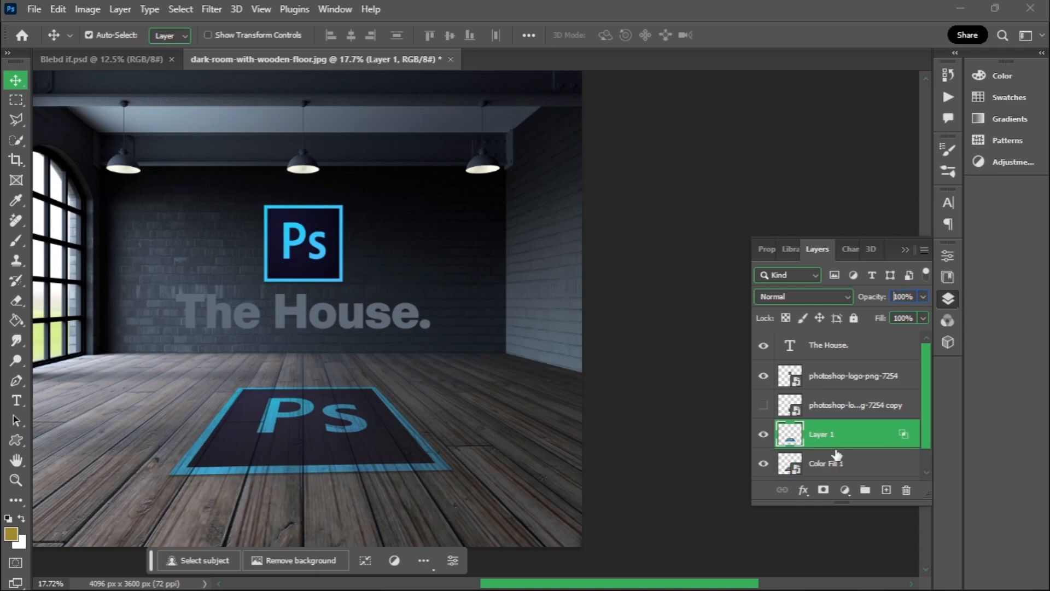
- Soften the Color Fill 1 shadow with an 18-pixel Gaussian Blur and compare the floor logo with and without the shadow
left_click(834, 466)
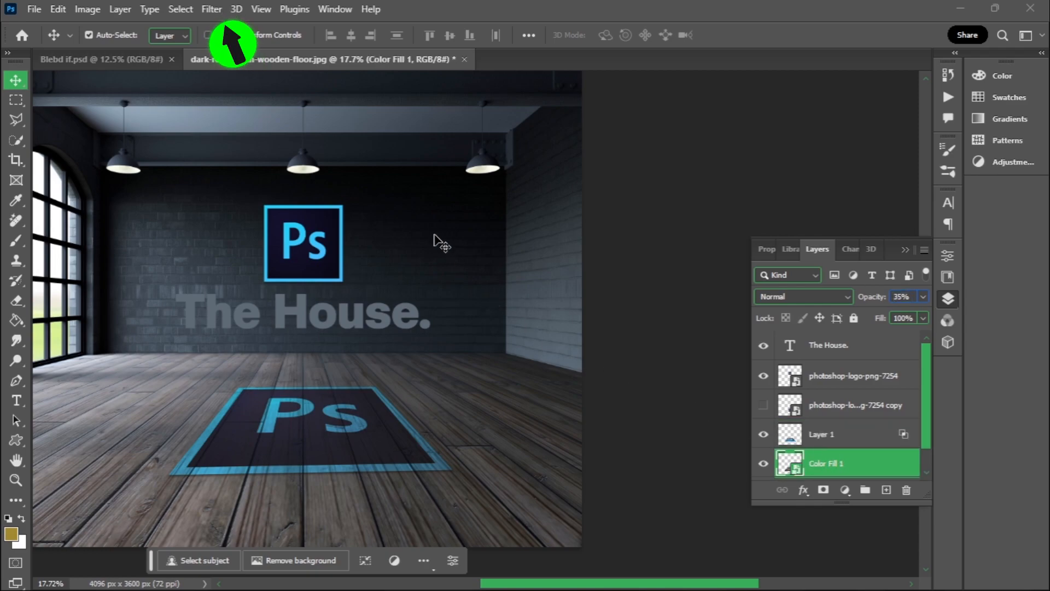
left_click(212, 11)
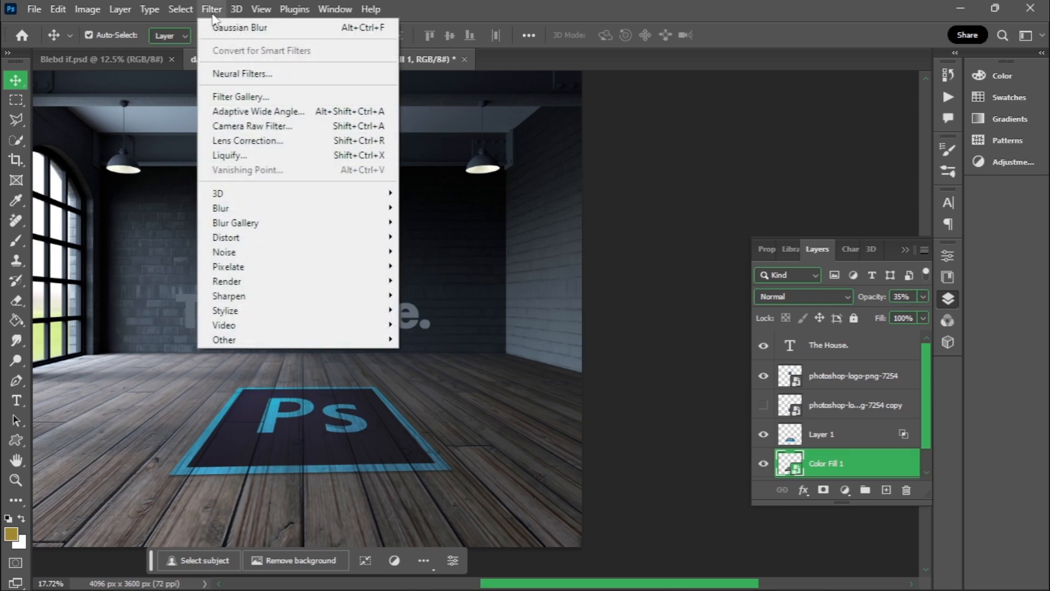
mouse_move(288, 215)
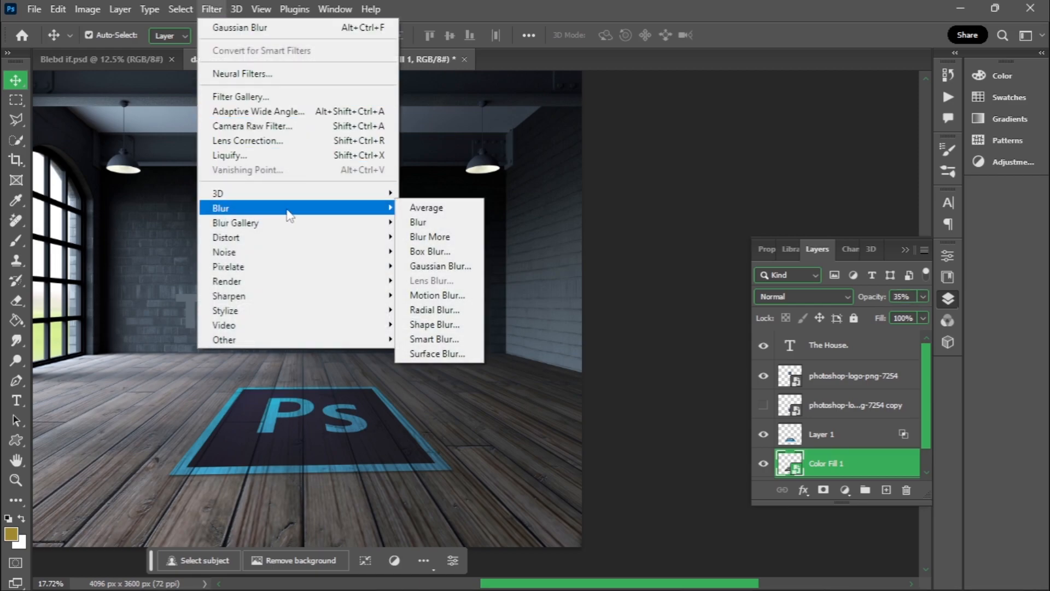
left_click(435, 266)
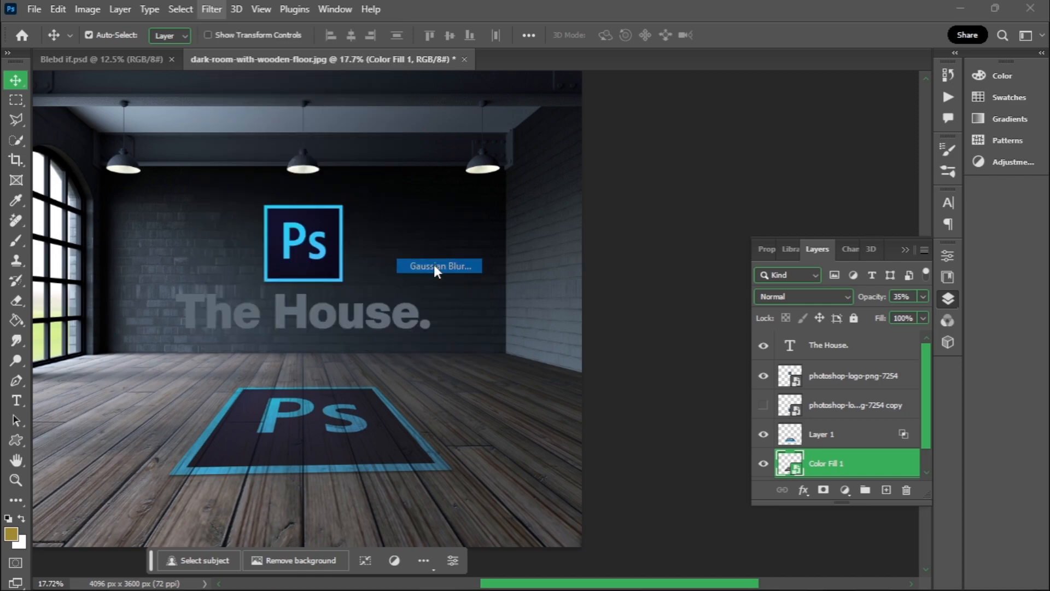
left_click(553, 279)
left_click(553, 279)
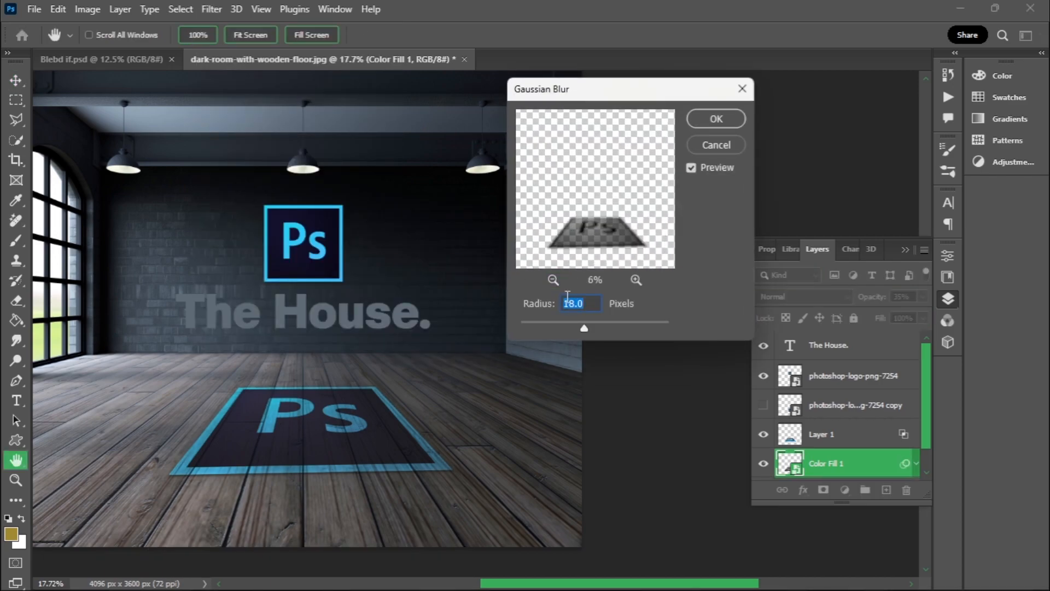
left_click(716, 119)
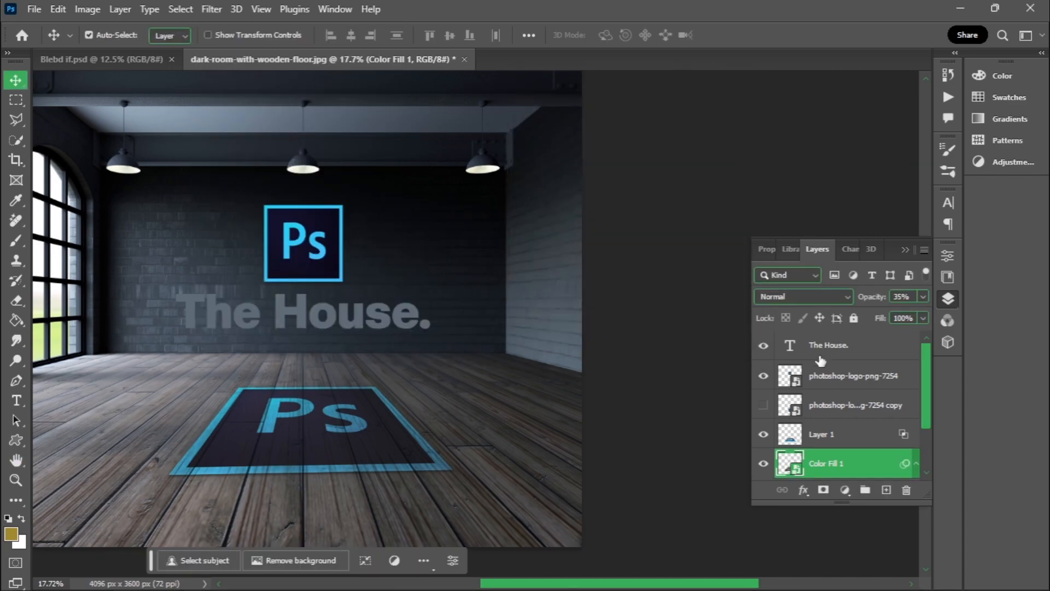
left_click(765, 469)
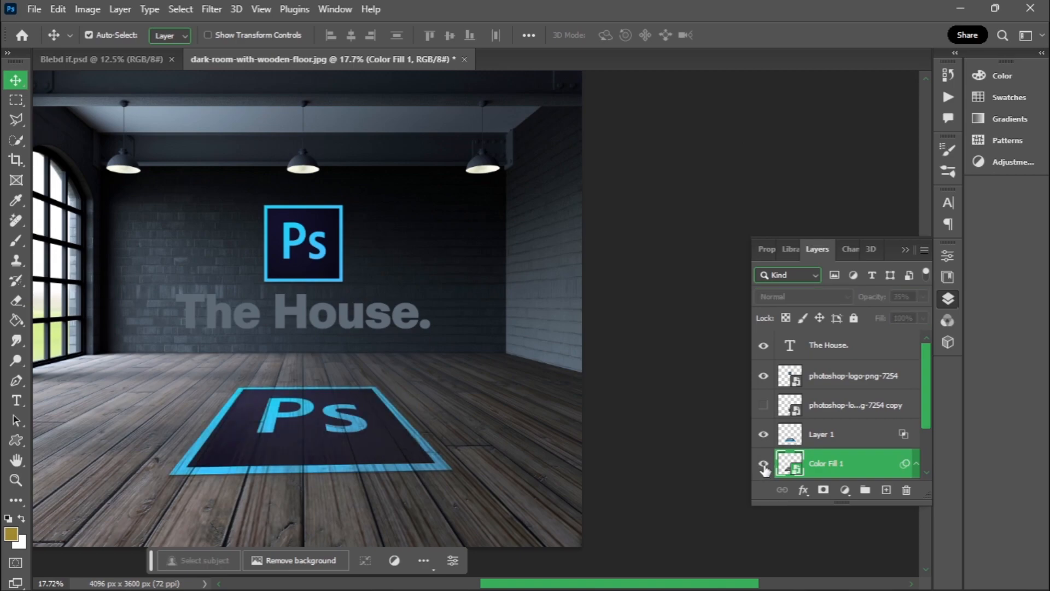
left_click(764, 469)
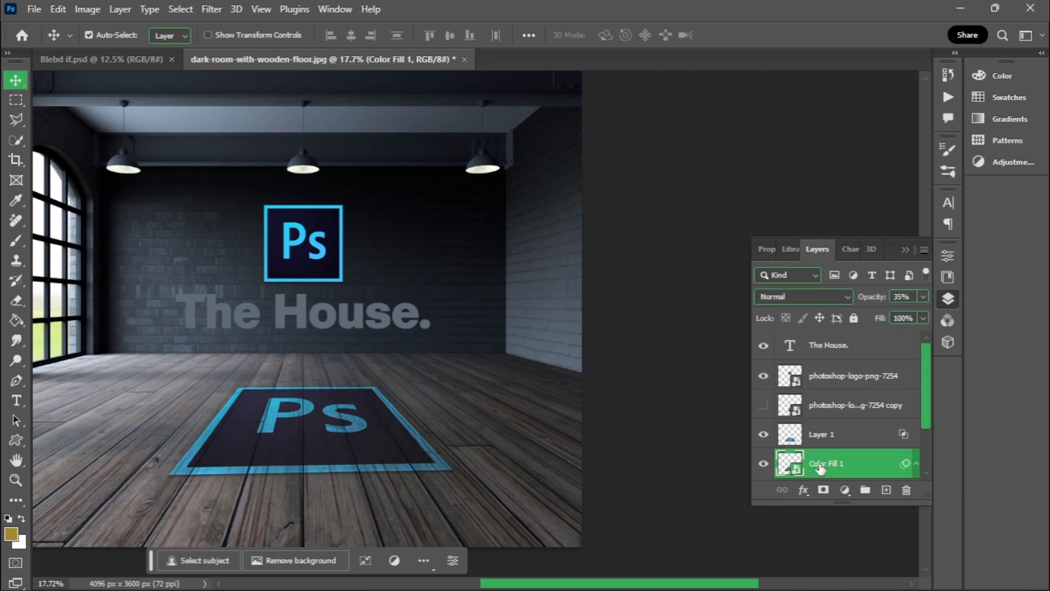
- Use Free Transform to nudge the blurred shadow straight down about 17 px, to a Y position of about 2785 px
scroll(840, 490, "down", 1)
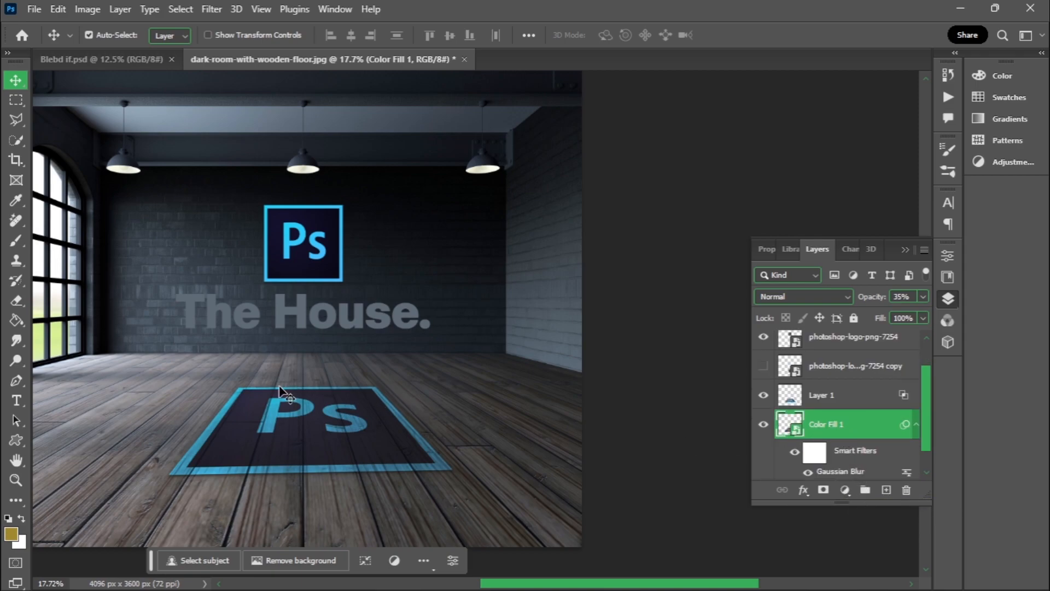
left_click(58, 10)
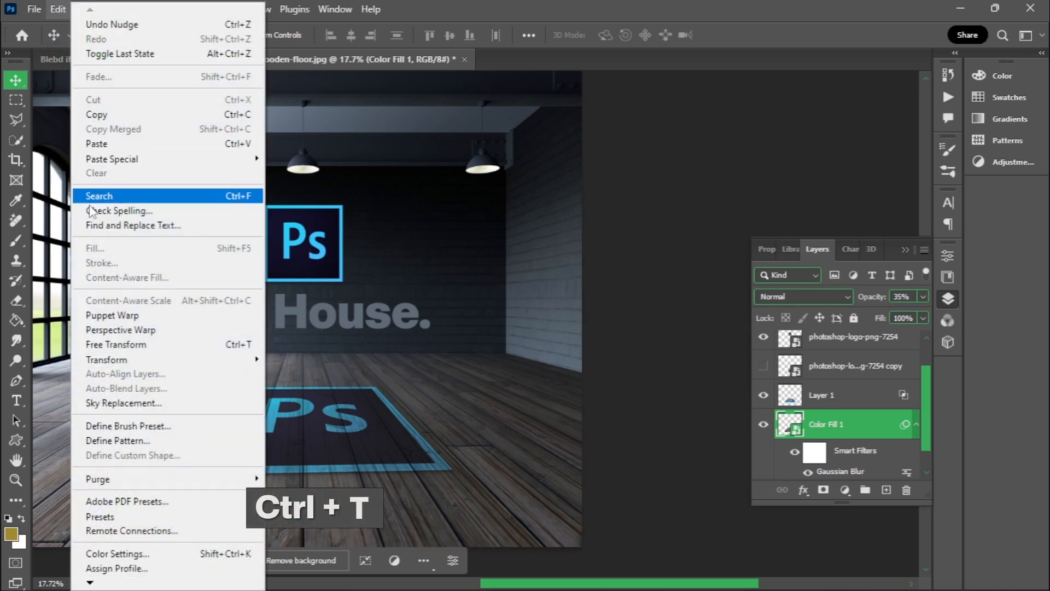
left_click(108, 345)
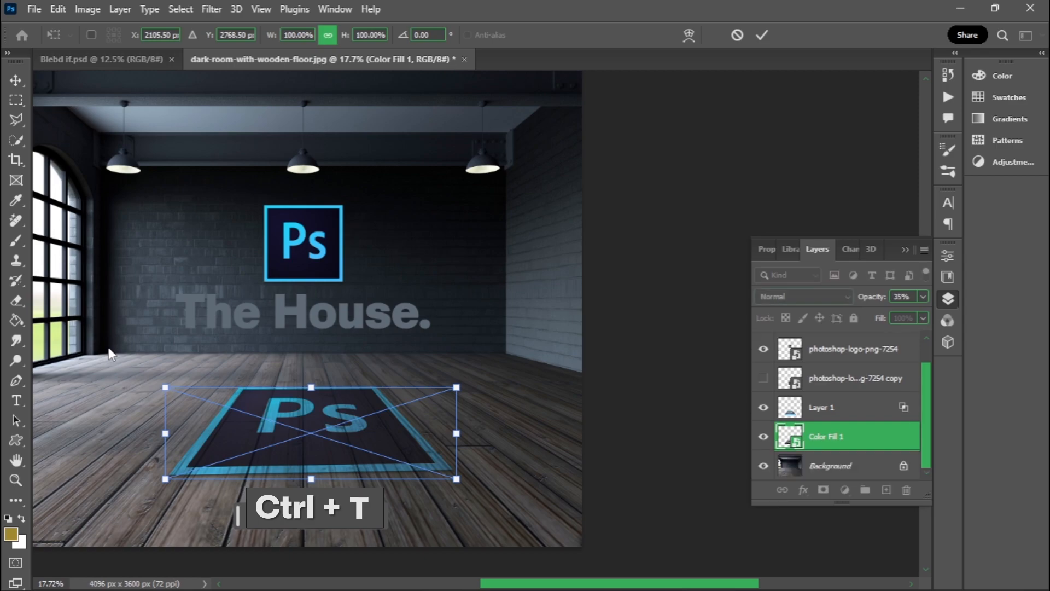
key("Down")
key("Down")
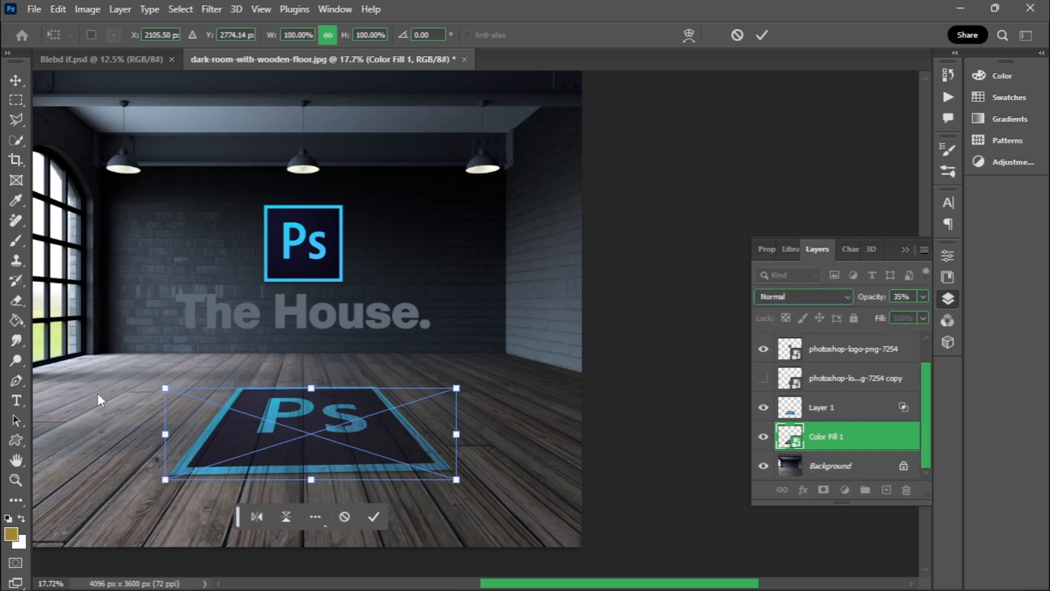
key("Down")
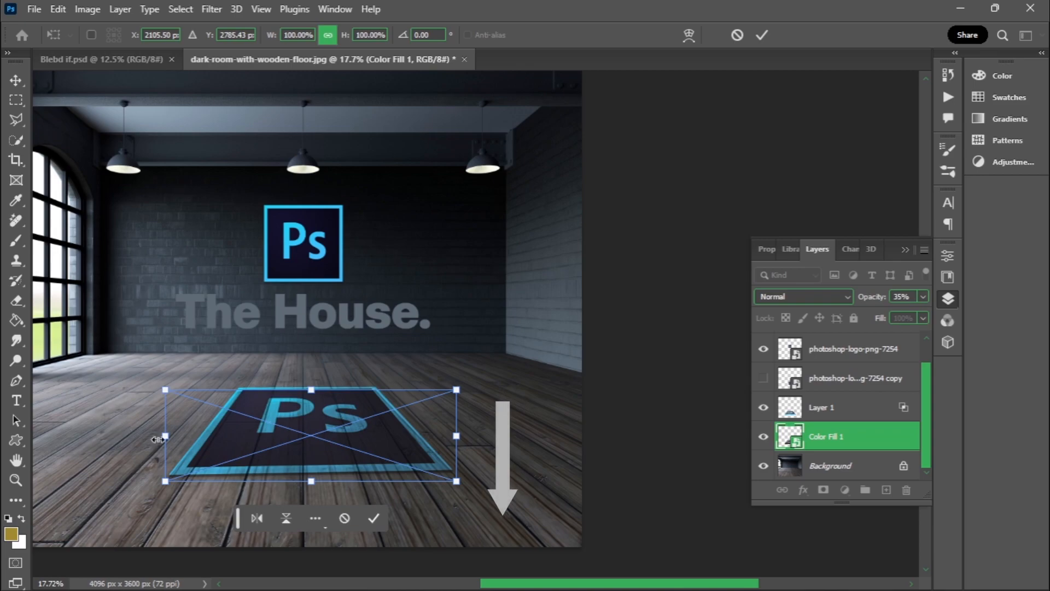
left_click(373, 517)
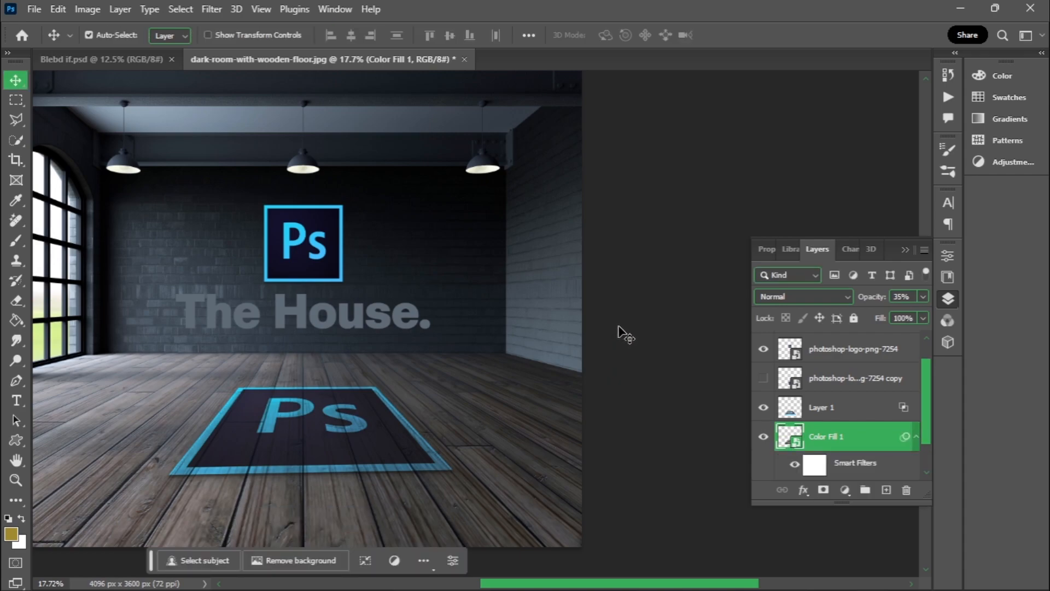
- Blend the wall's Photoshop logo into the bricks by splitting the Blend If underlying-layer black slider to 0 / 140
scroll(620, 328, "up", 1)
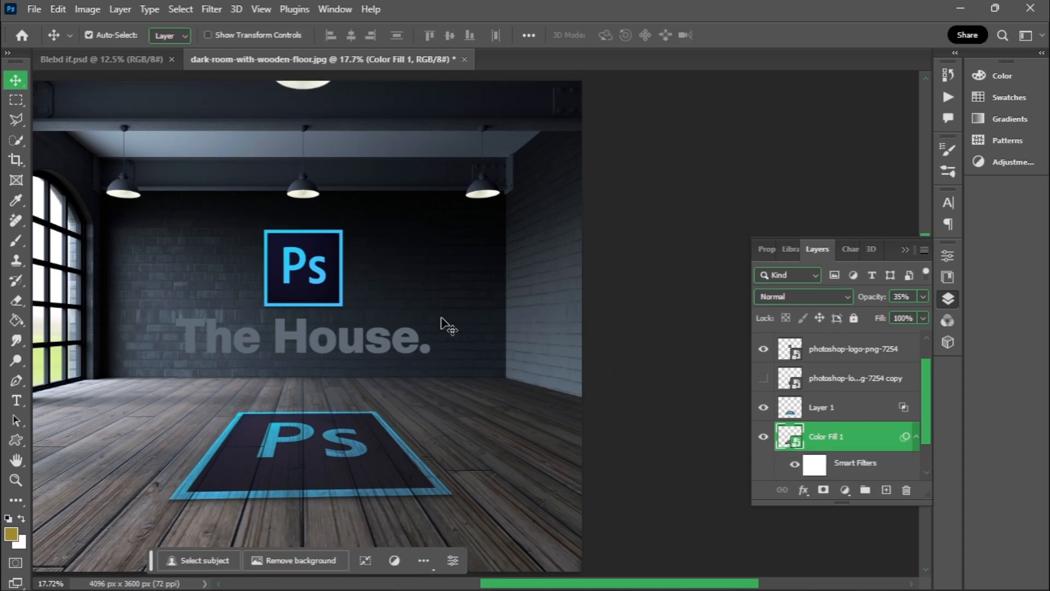
left_click(316, 275)
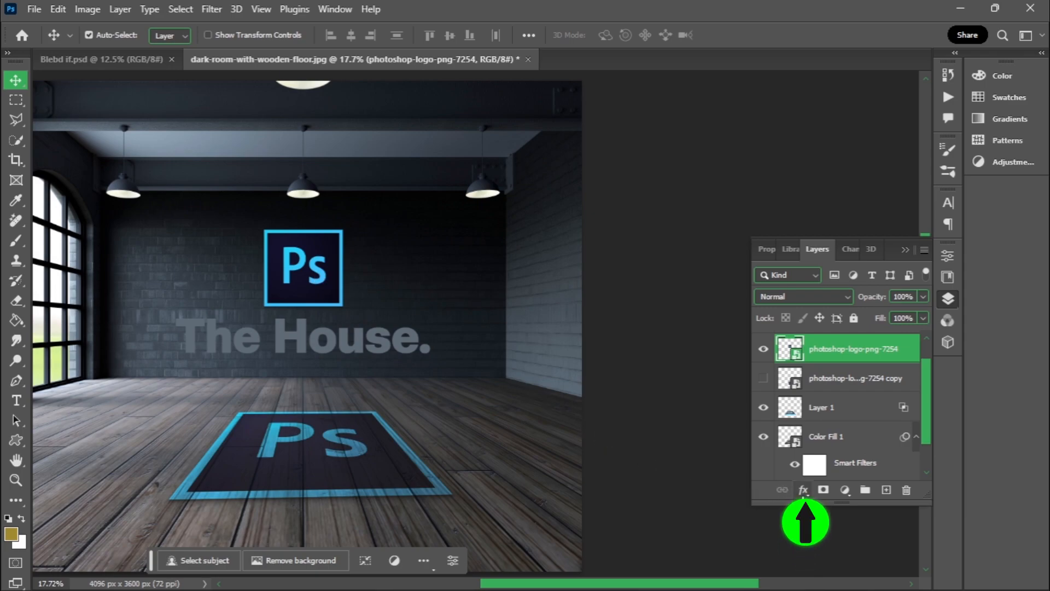
left_click(802, 489)
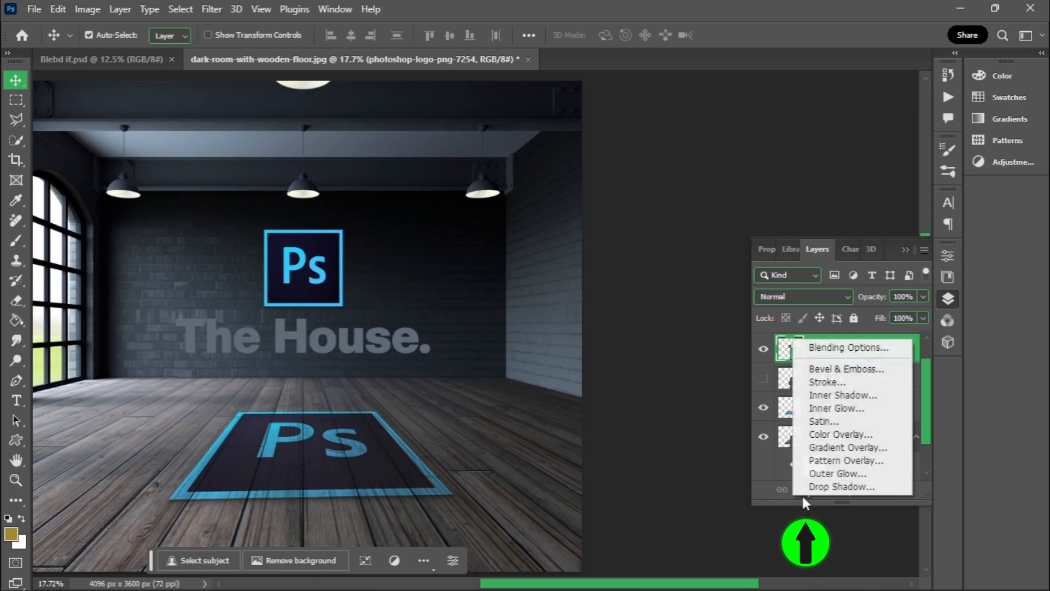
left_click(840, 348)
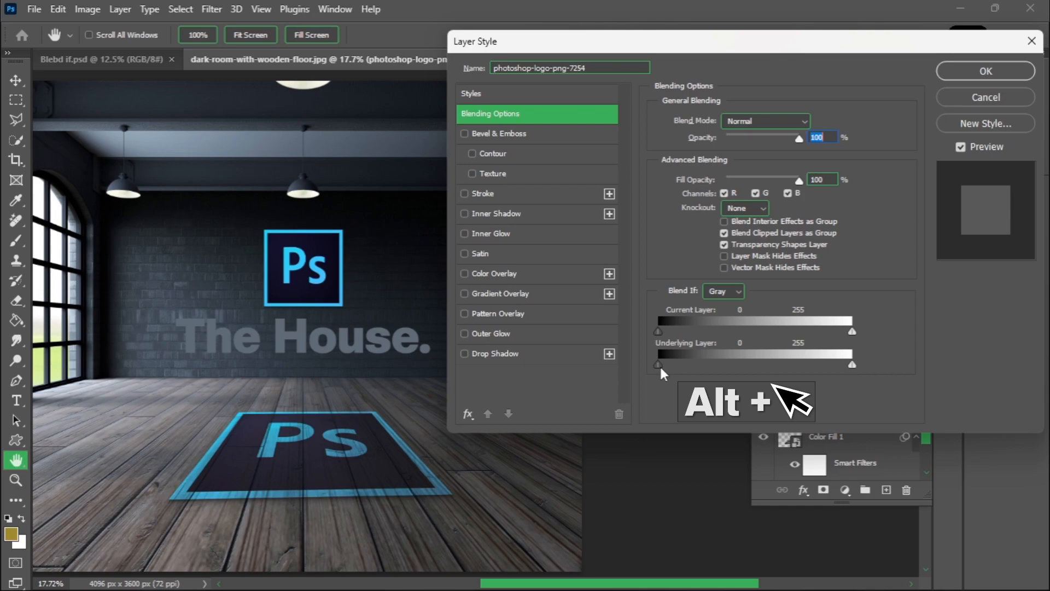
left_click_drag(655, 366, 771, 365)
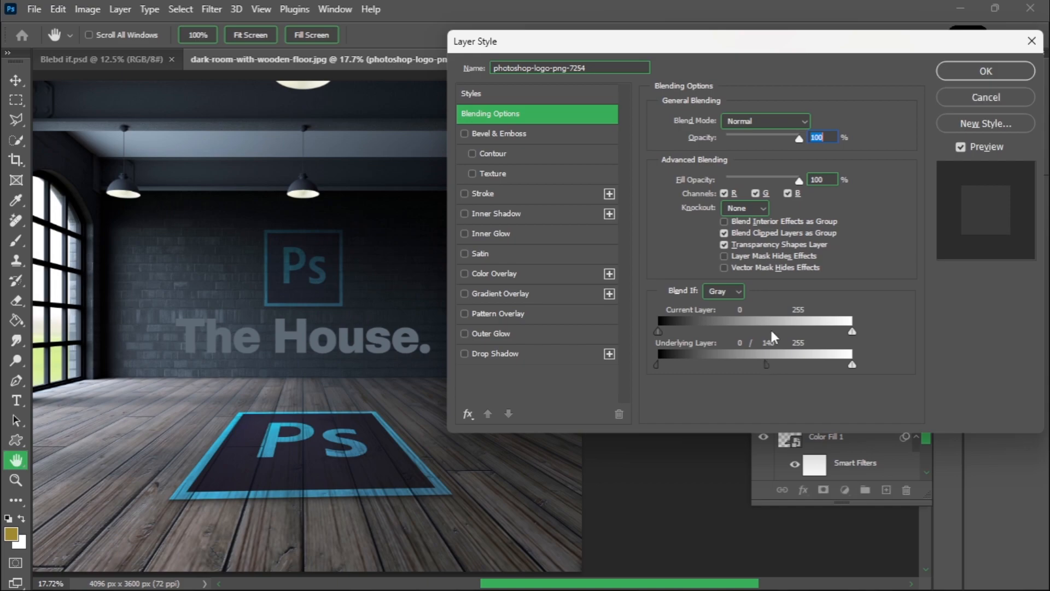
left_click(997, 71)
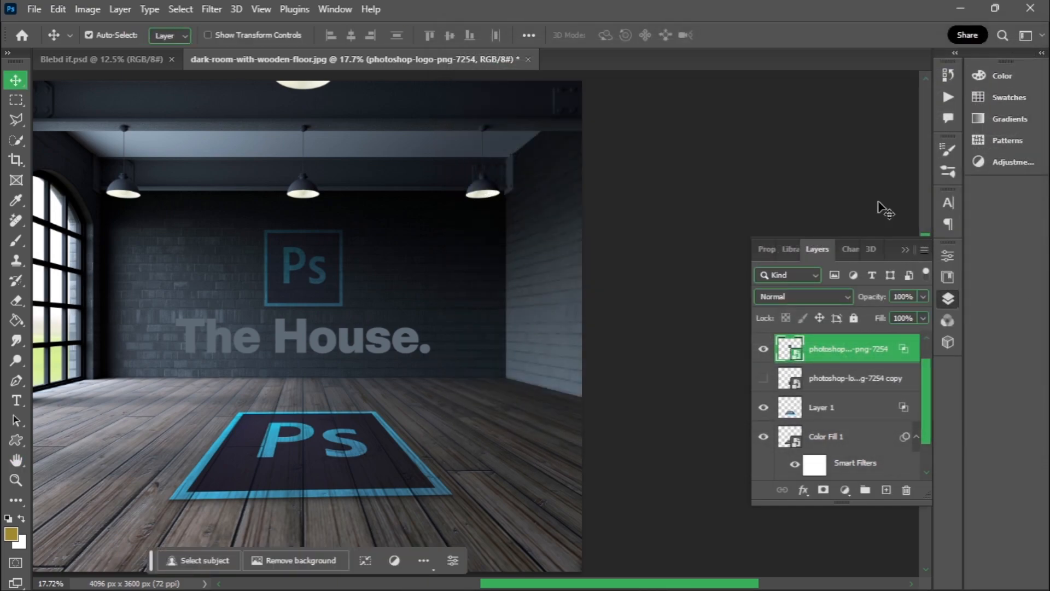
- Blend "The House." text into the brick wall by splitting its Blend If underlying-layer black slider to 0 / 105
left_click(402, 350)
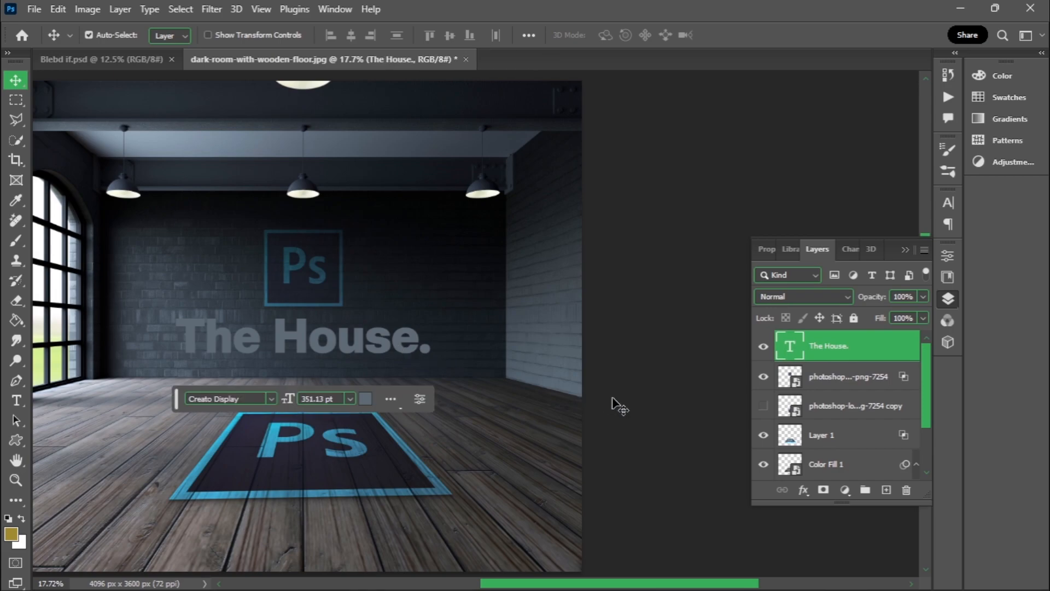
left_click(802, 491)
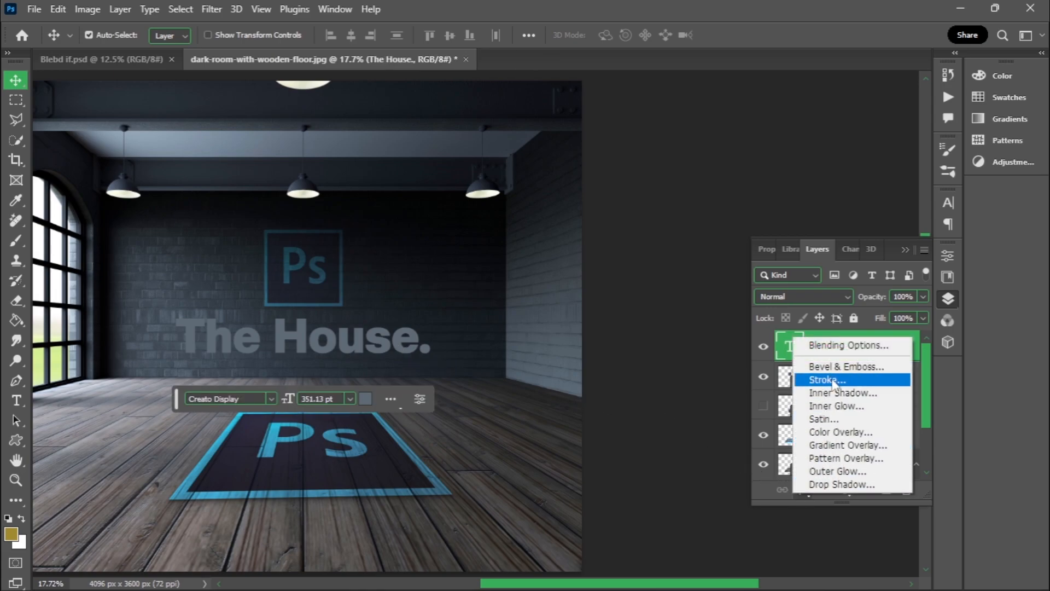
left_click(845, 345)
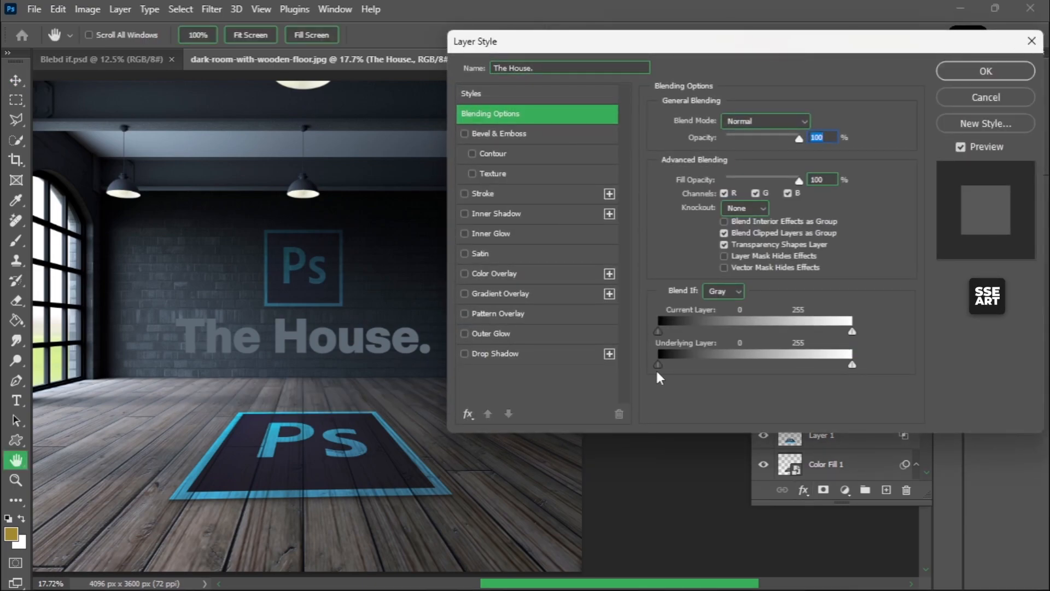
left_click_drag(658, 363, 742, 360)
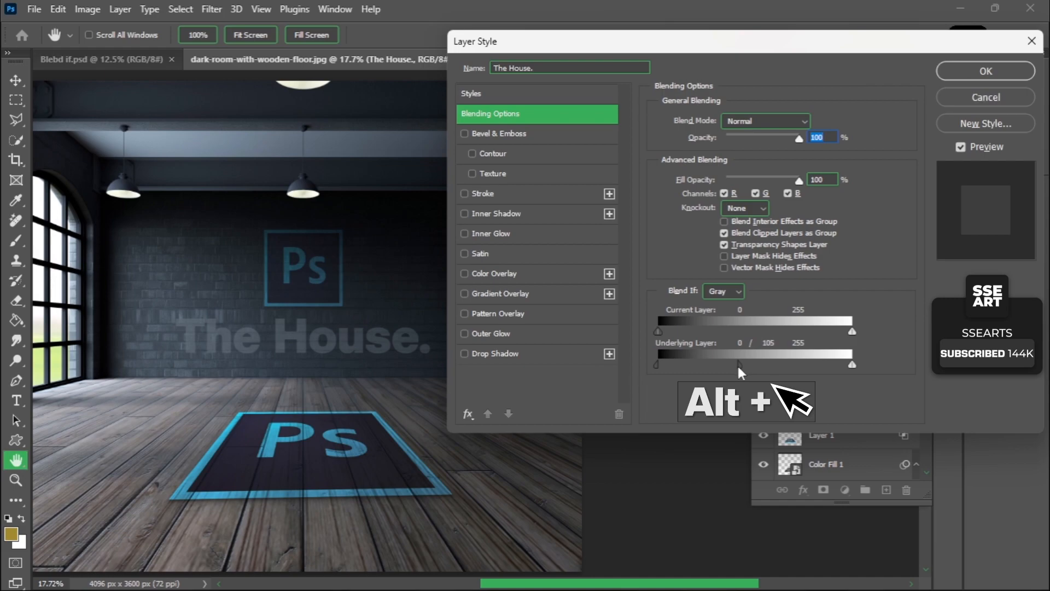
left_click(985, 71)
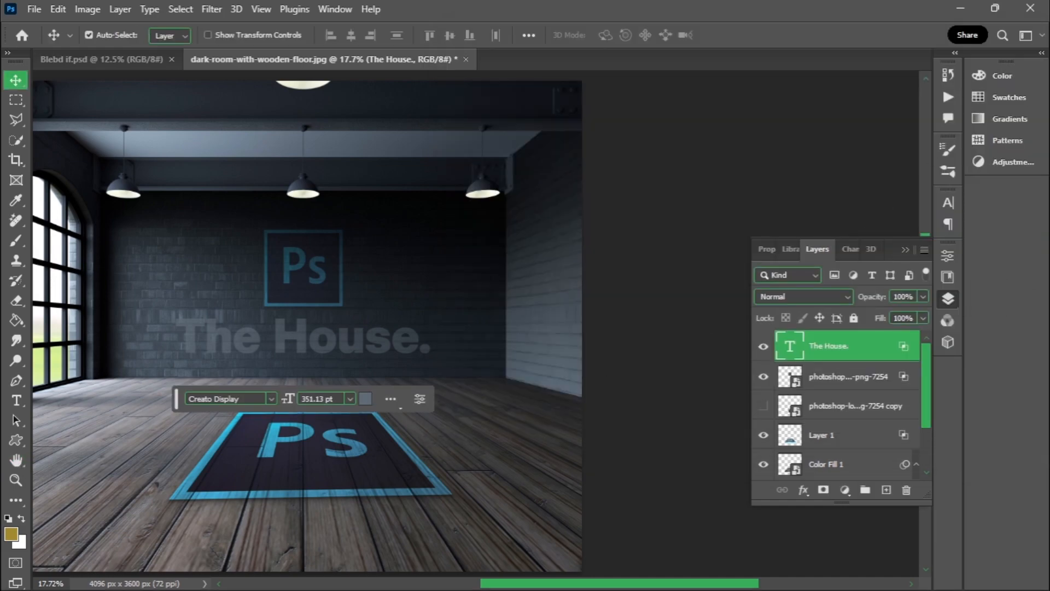
- Check the font and the hex colour value used for "The House." text, leaving both as they are
left_click(249, 399)
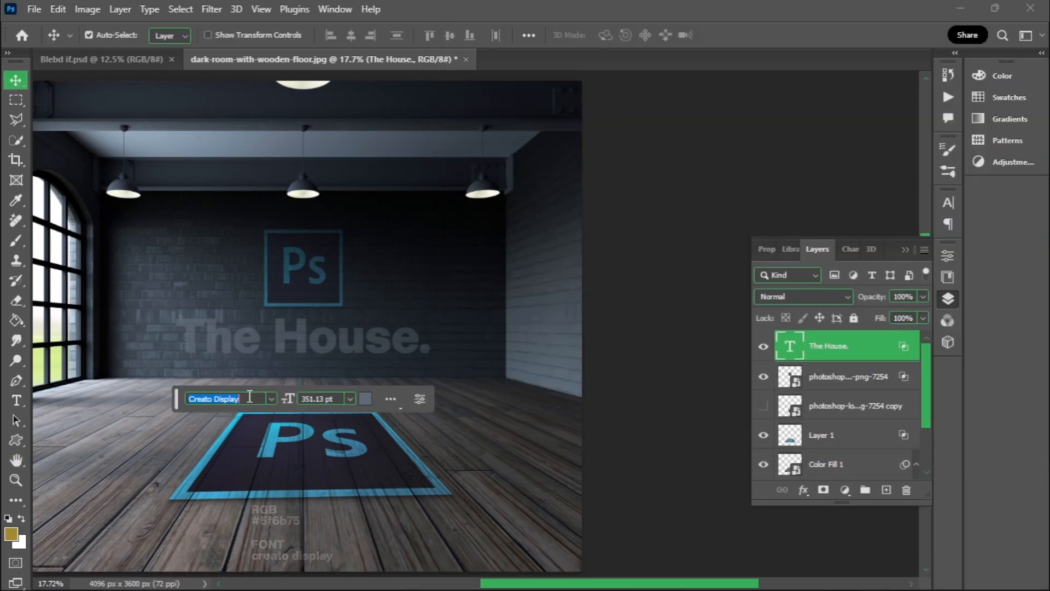
left_click(368, 401)
left_click(707, 528)
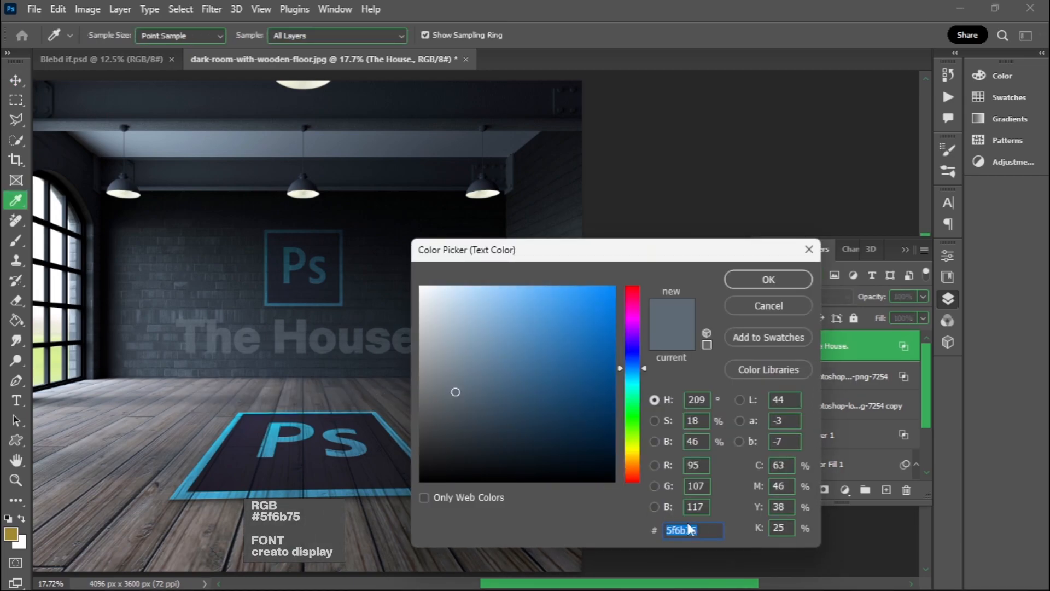
left_click(760, 280)
- Collapse the floating layer list and fit the whole image on screen to review the composite
left_click(905, 250)
left_click(261, 10)
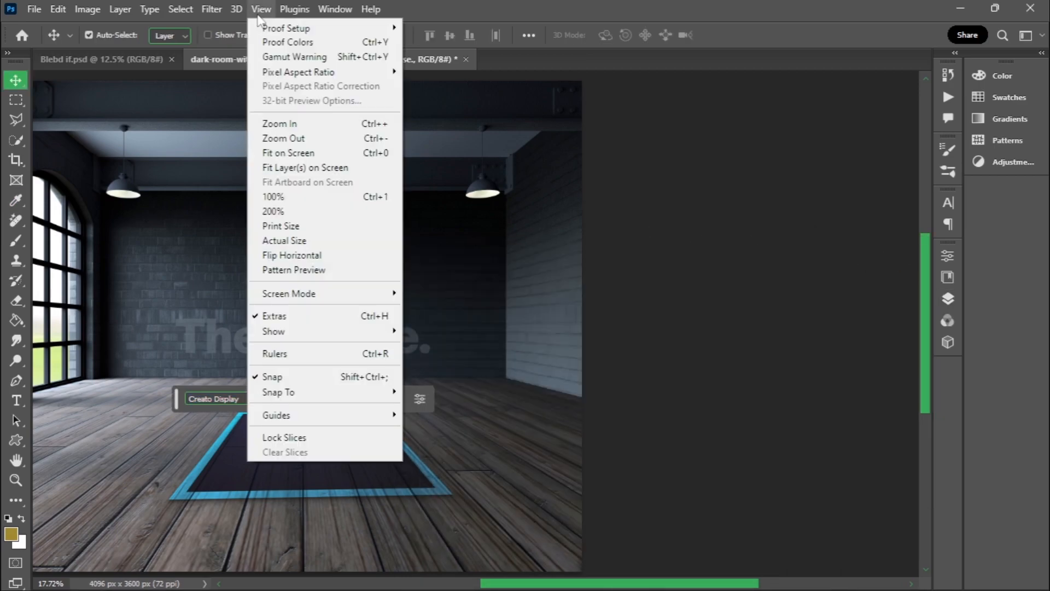
left_click(294, 154)
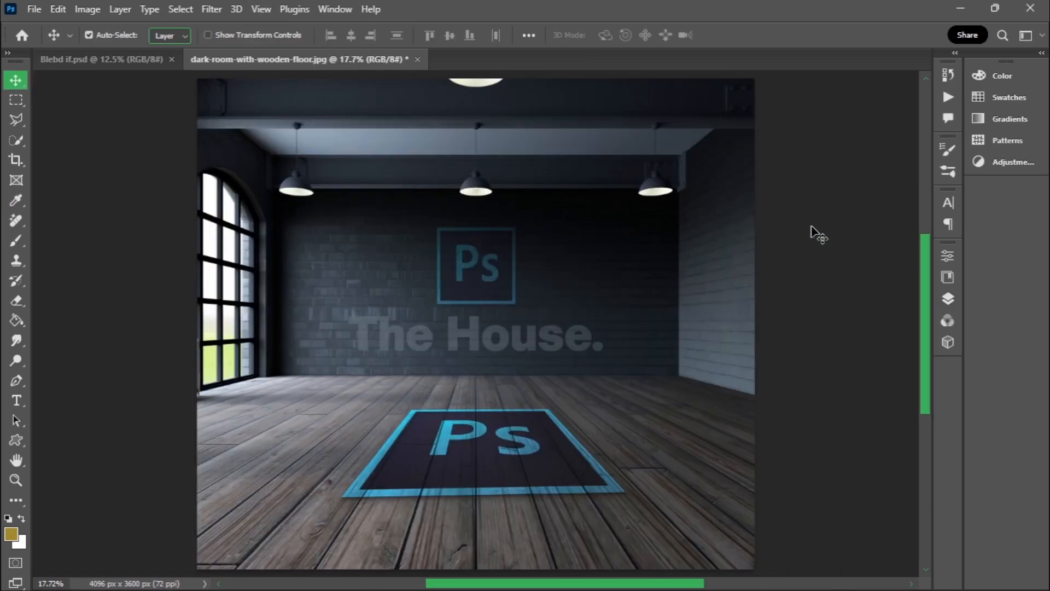